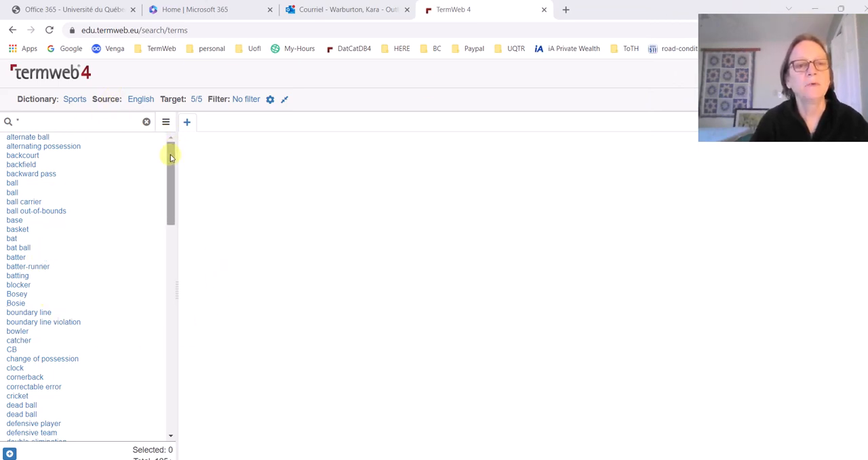
Review the available source languages and view the dictionary entries for catcher and bowler
{"action": "left_click", "coordinate": [140, 99]}
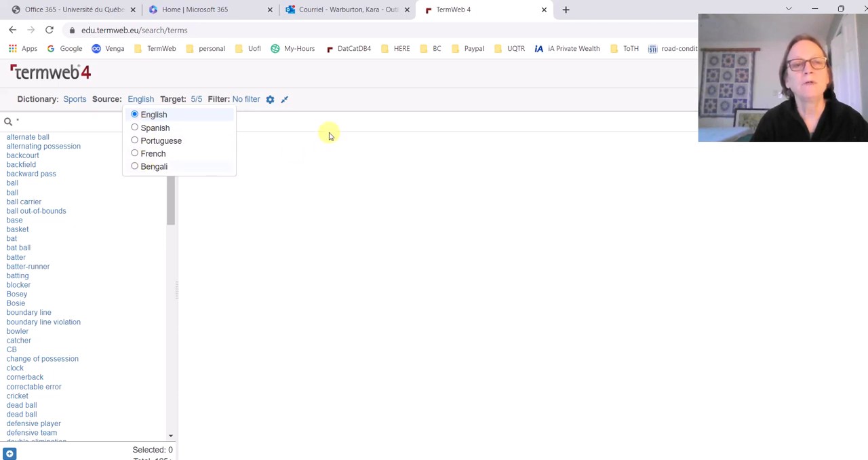
{"action": "left_click", "coordinate": [339, 84]}
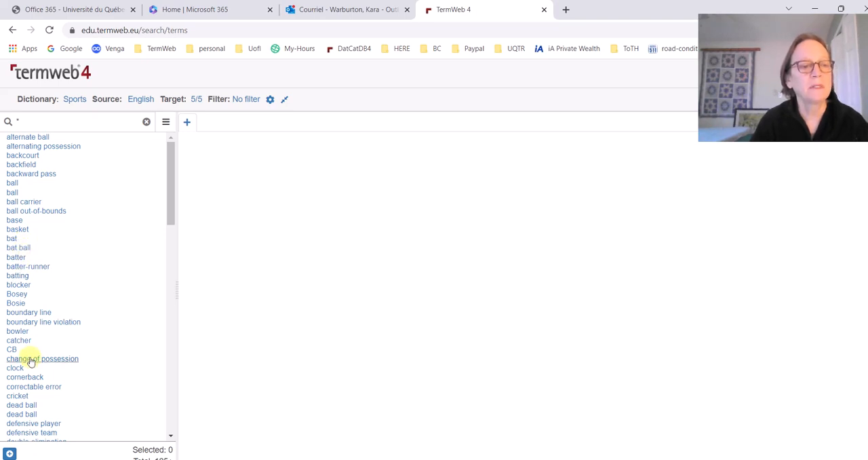
{"action": "left_click", "coordinate": [19, 340]}
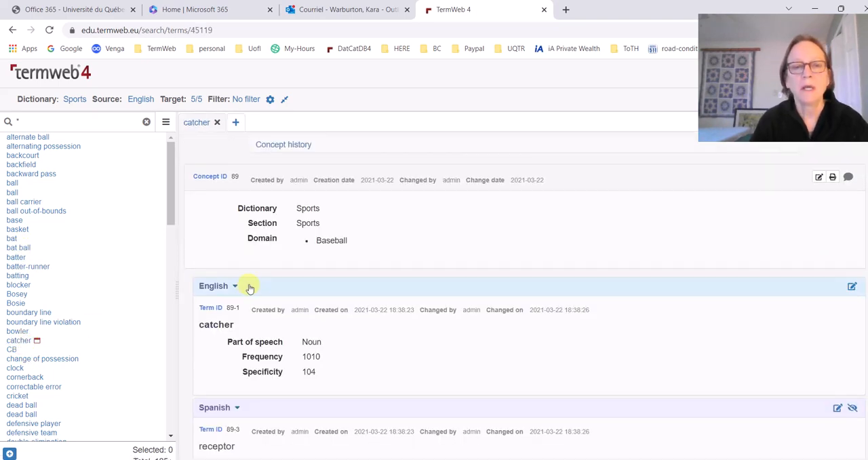
{"action": "left_click", "coordinate": [15, 331]}
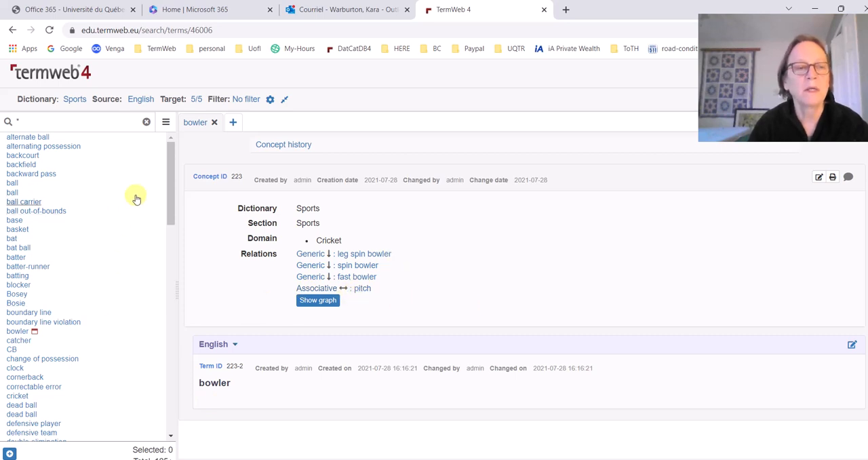
Find the term fielder in the term list and open its Cricket entry
{"action": "left_click_drag", "start_coordinate": [169, 180], "coordinate": [171, 256]}
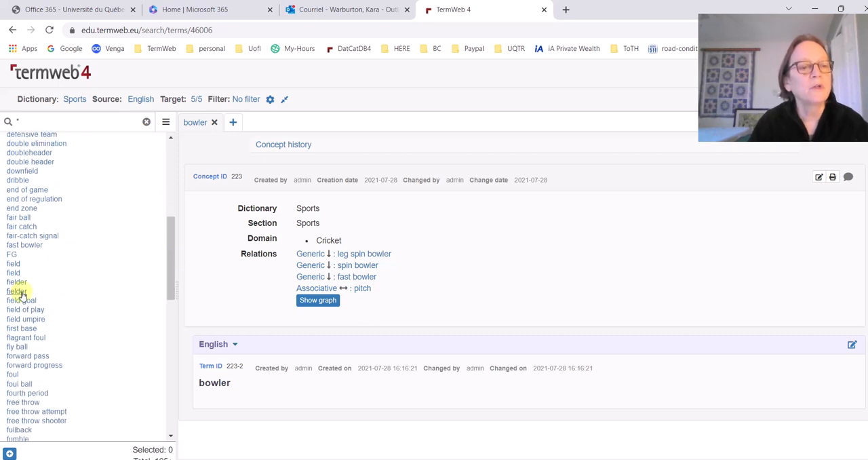
{"action": "left_click", "coordinate": [16, 291]}
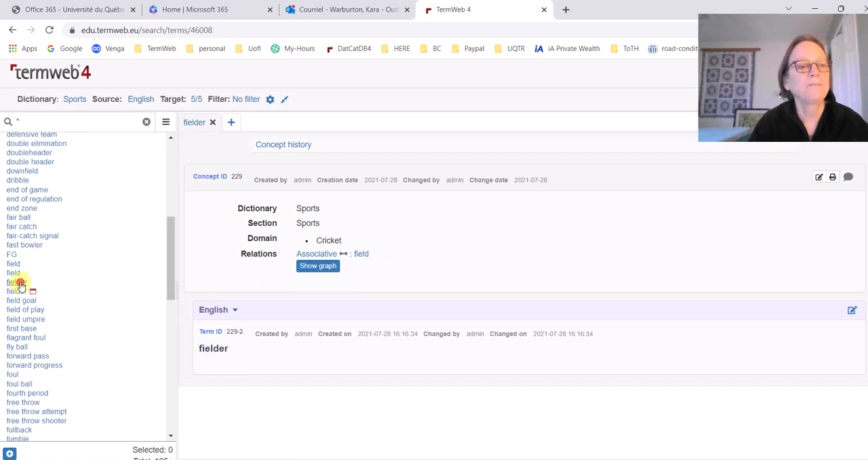
{"action": "left_click", "coordinate": [19, 282]}
{"action": "left_click", "coordinate": [19, 292]}
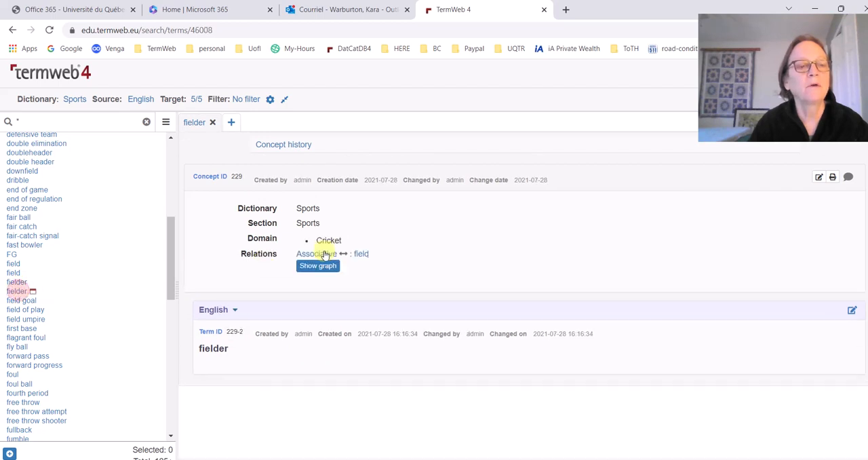
View the concept relation graph for fielder, expand its field node, and close the graph
{"action": "left_click", "coordinate": [318, 264]}
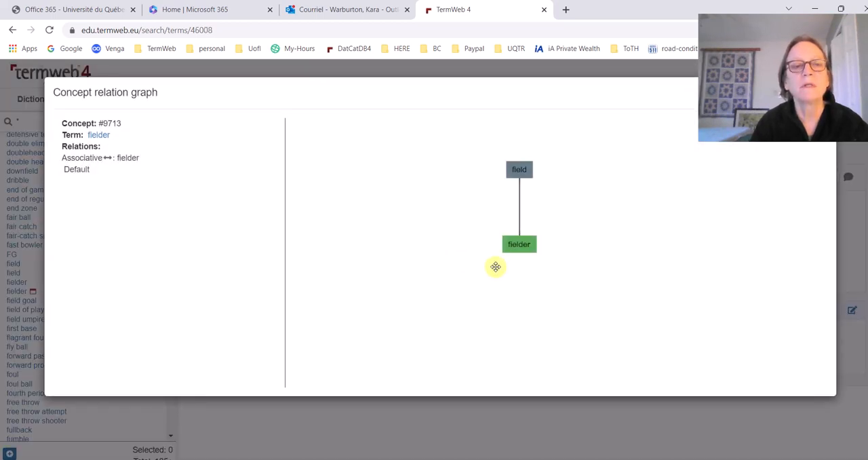
{"action": "left_click", "coordinate": [520, 171]}
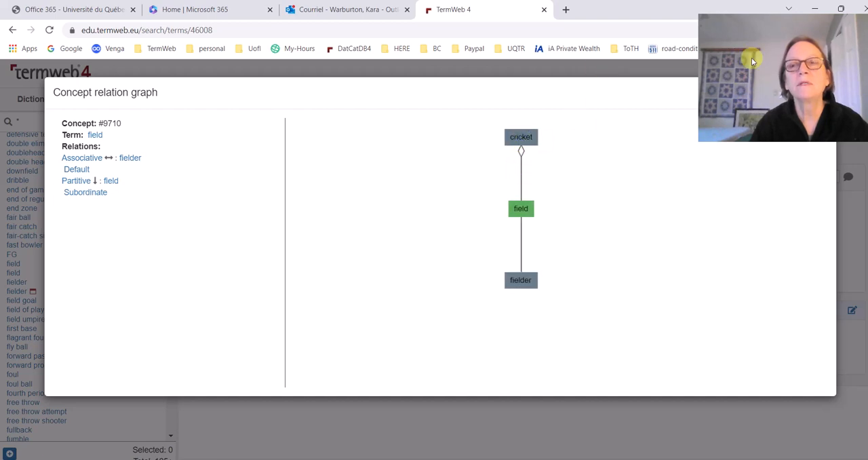
{"action": "left_click_drag", "start_coordinate": [807, 21], "coordinate": [864, 179]}
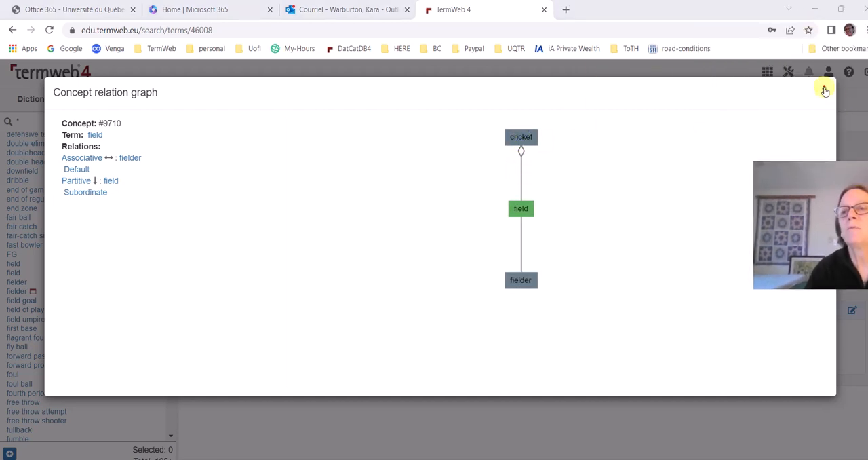
{"action": "left_click", "coordinate": [825, 91]}
Open the kicker entry, show its concept relation graph, and expand the player node
{"action": "left_click_drag", "start_coordinate": [173, 242], "coordinate": [182, 311]}
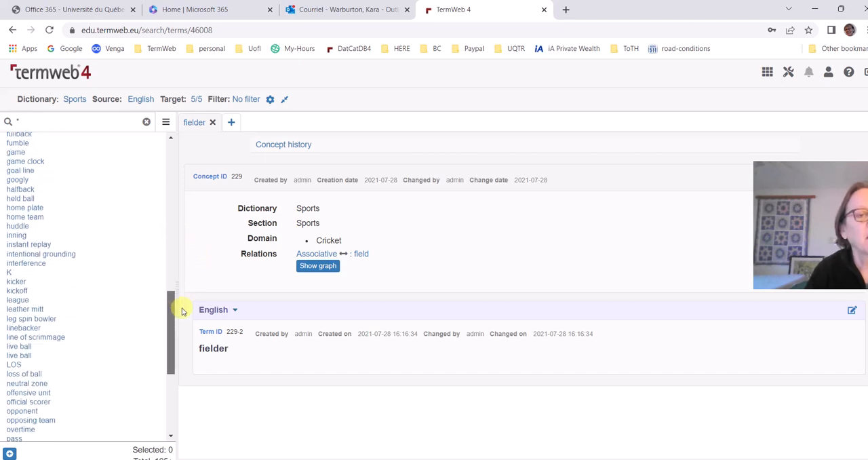
{"action": "left_click", "coordinate": [16, 282]}
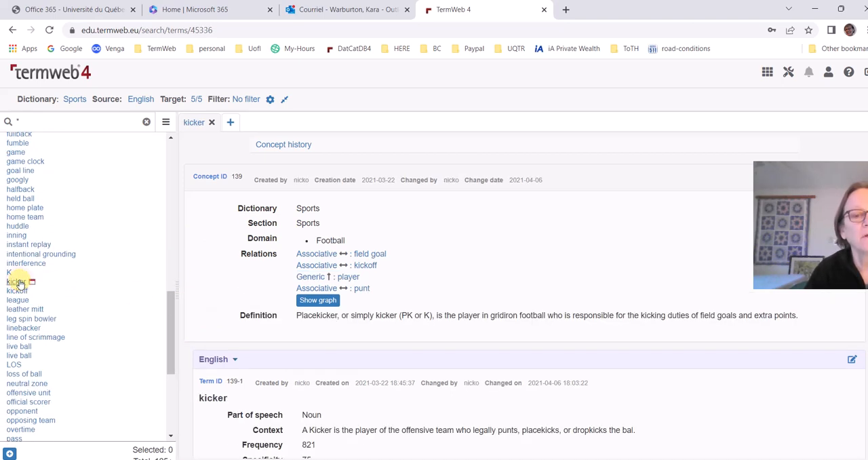
{"action": "left_click", "coordinate": [318, 300]}
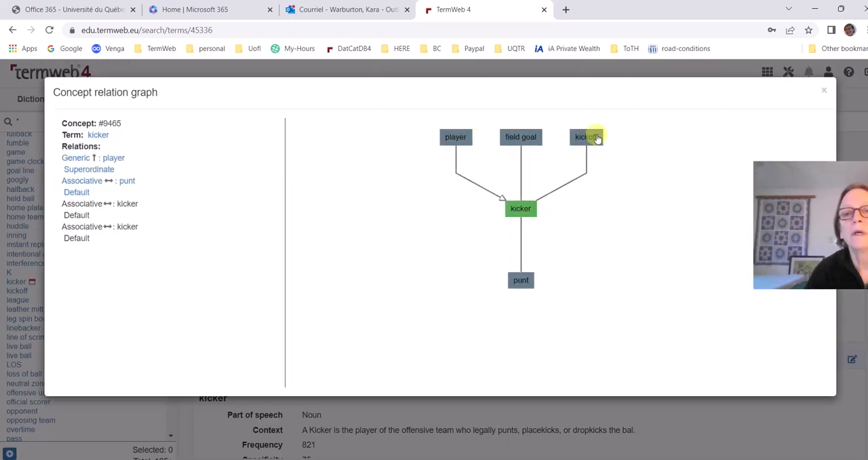
{"action": "left_click", "coordinate": [453, 137]}
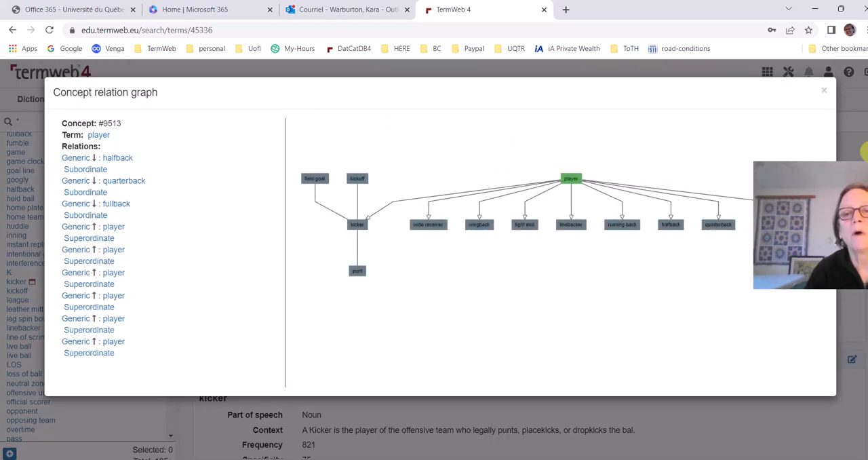
{"action": "left_click_drag", "start_coordinate": [851, 170], "coordinate": [92, 9]}
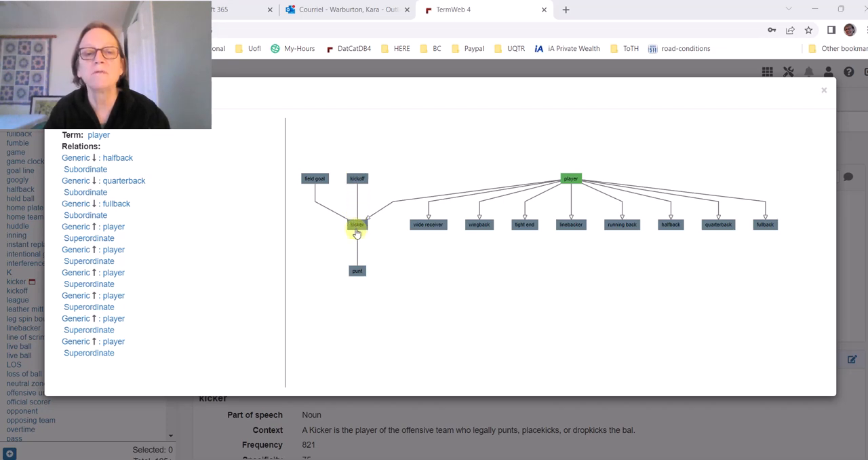
Inspect the relations of the kicker, kickoff, field goal and punt nodes in the graph
{"action": "left_click", "coordinate": [358, 226]}
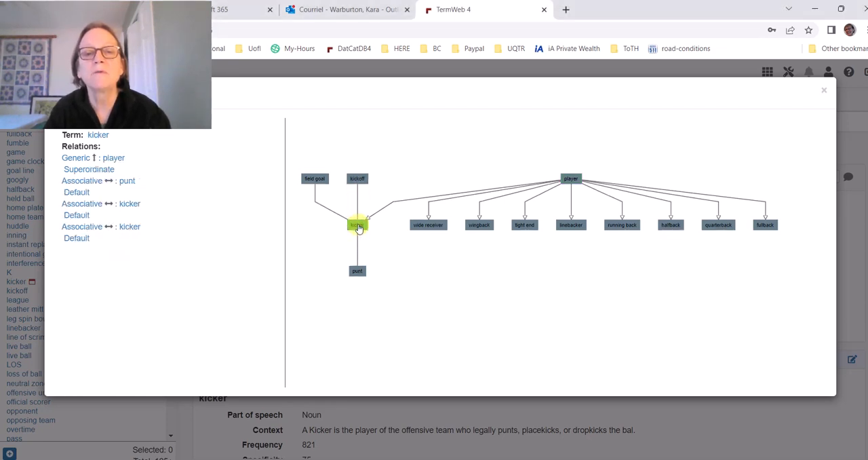
{"action": "left_click", "coordinate": [358, 179]}
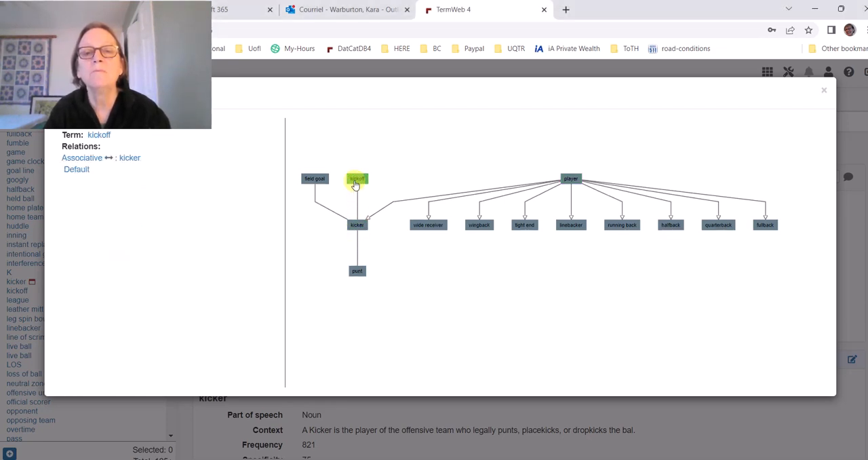
{"action": "left_click", "coordinate": [313, 180]}
{"action": "left_click", "coordinate": [356, 272]}
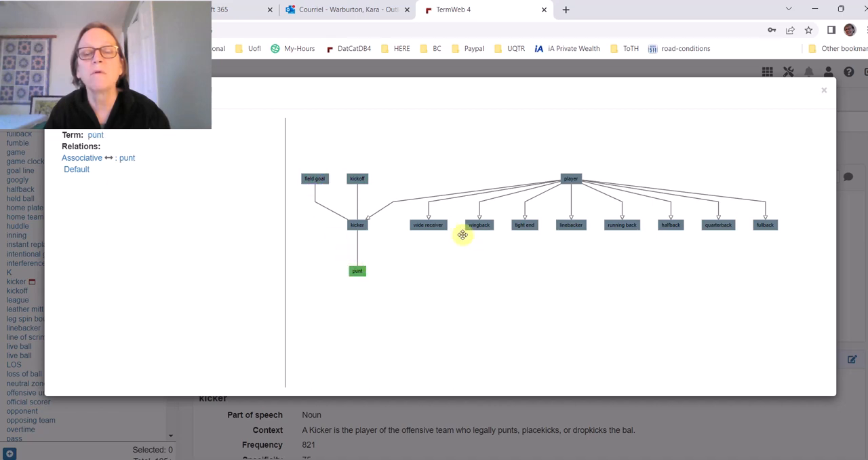
Expand the wide receiver, offensive unit and running back nodes in the relation graph
{"action": "left_click", "coordinate": [432, 227]}
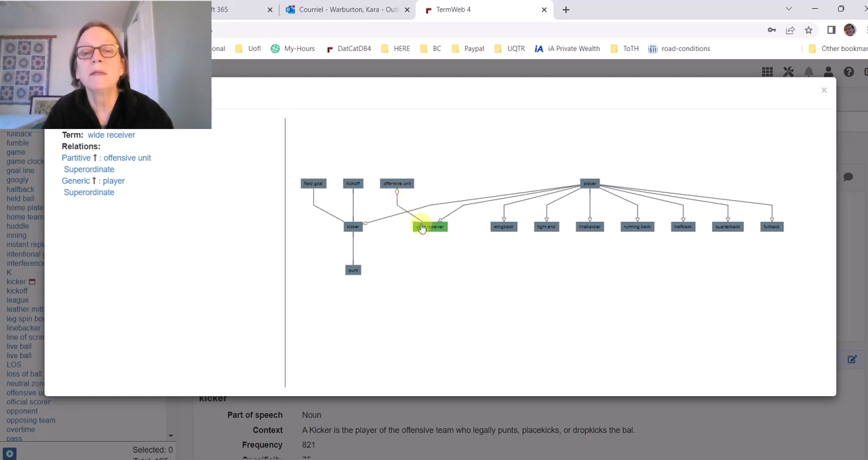
{"action": "left_click", "coordinate": [398, 189]}
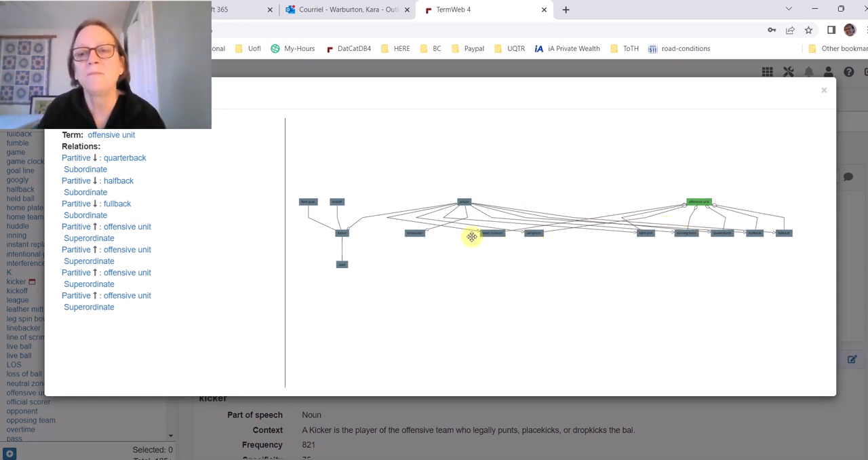
{"action": "left_click", "coordinate": [687, 237]}
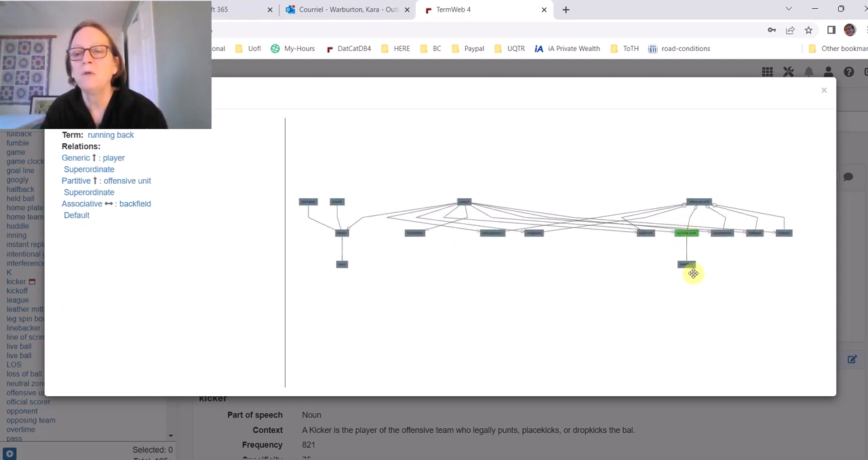
Inspect the wingback, wide receiver, player and fullback nodes and close the relation graph
{"action": "left_click", "coordinate": [535, 234]}
{"action": "left_click", "coordinate": [497, 236]}
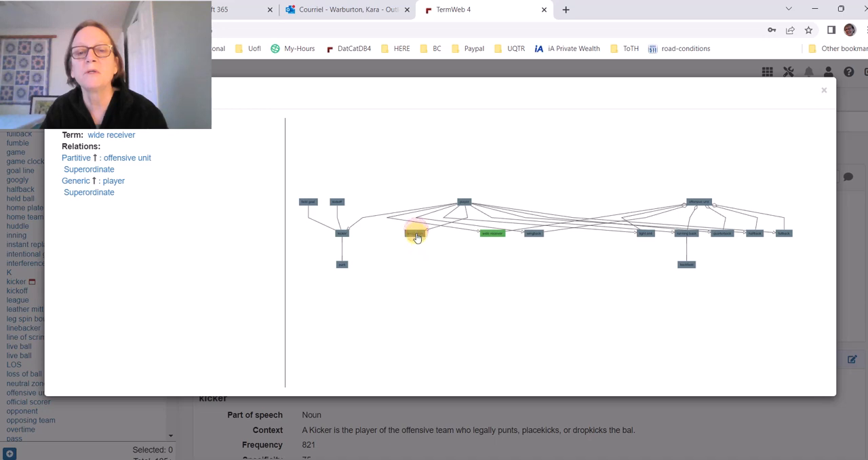
{"action": "left_click", "coordinate": [464, 202]}
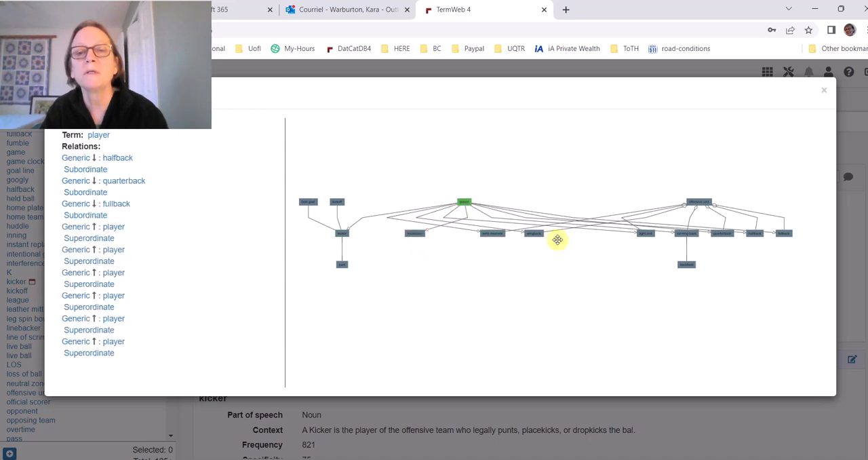
{"action": "left_click", "coordinate": [784, 236]}
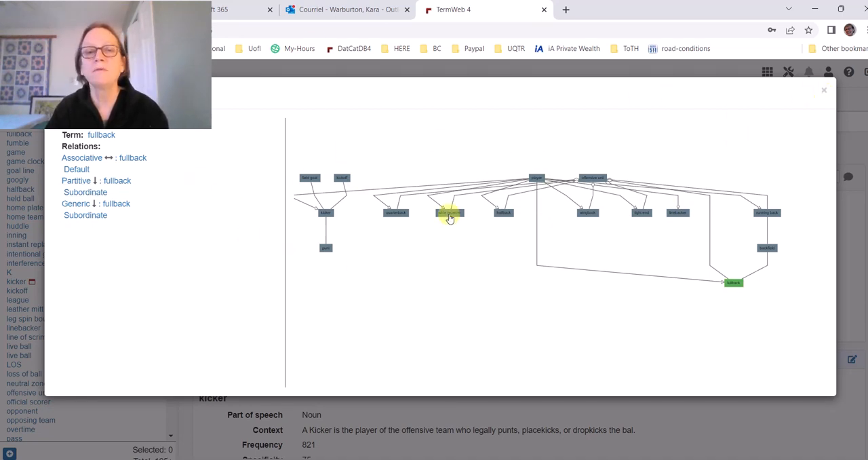
{"action": "left_click", "coordinate": [825, 93]}
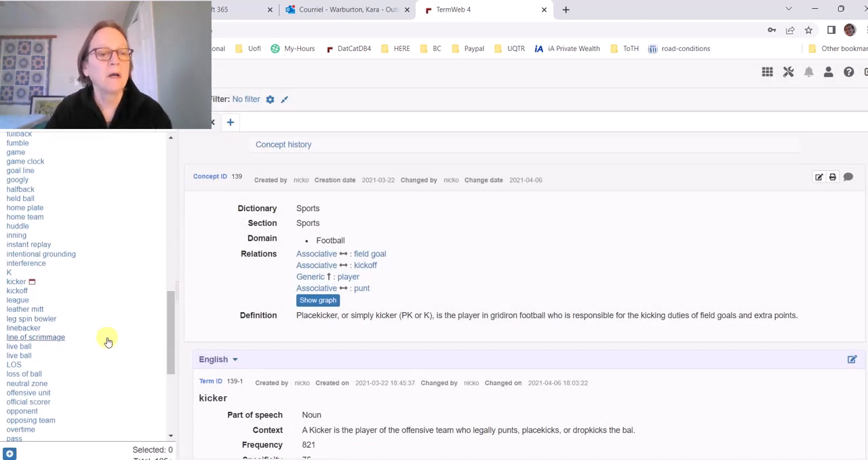
Open the official scorer entry and highlight its Baseball domain value for review
{"action": "scroll", "coordinate": [102, 336], "scroll_direction": "down", "scroll_amount": 4}
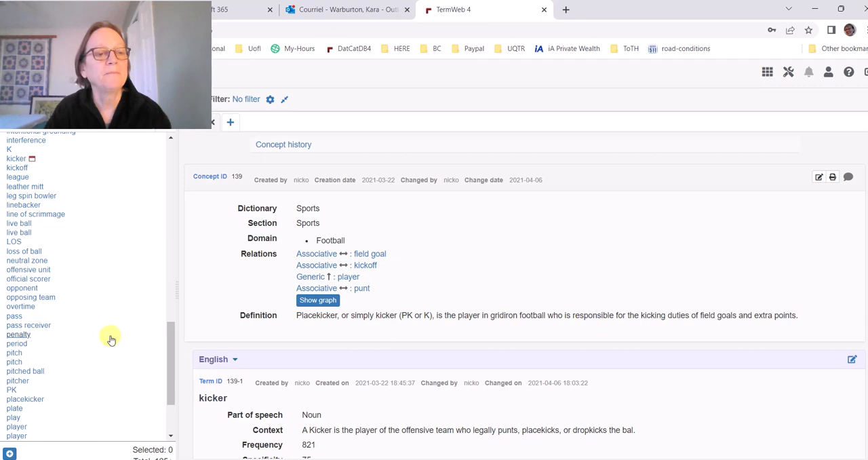
{"action": "left_click", "coordinate": [42, 279]}
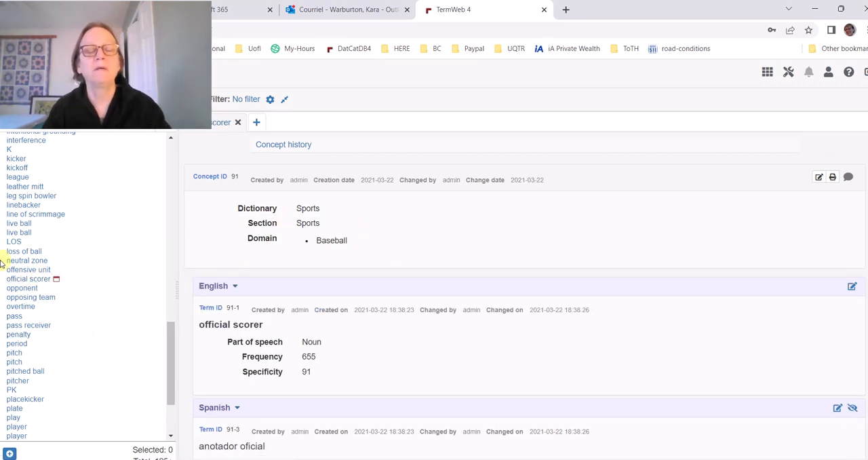
{"action": "left_click", "coordinate": [133, 22]}
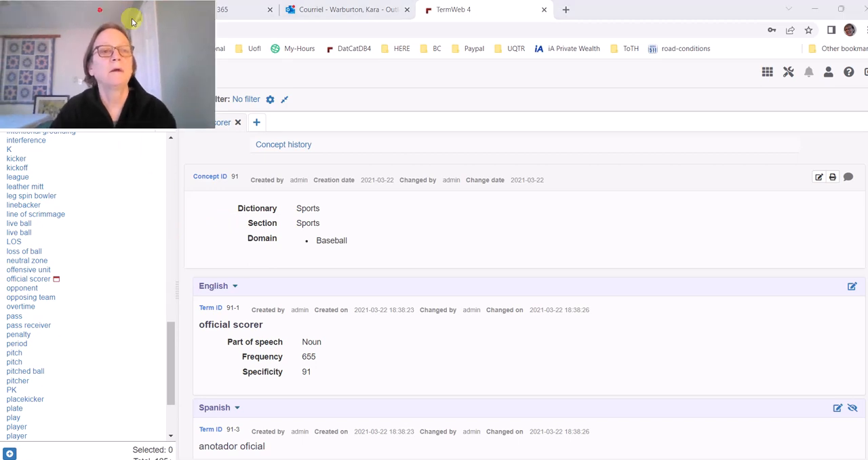
{"action": "left_click_drag", "start_coordinate": [132, 22], "coordinate": [832, 22]}
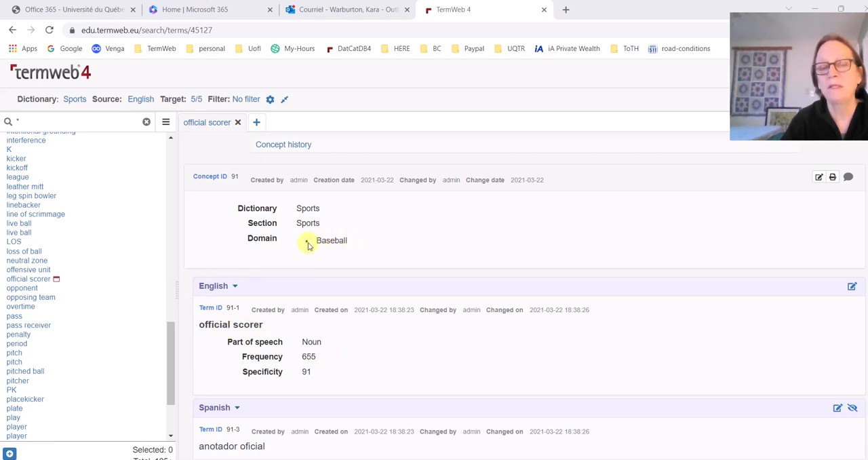
{"action": "left_click_drag", "start_coordinate": [318, 240], "coordinate": [373, 245]}
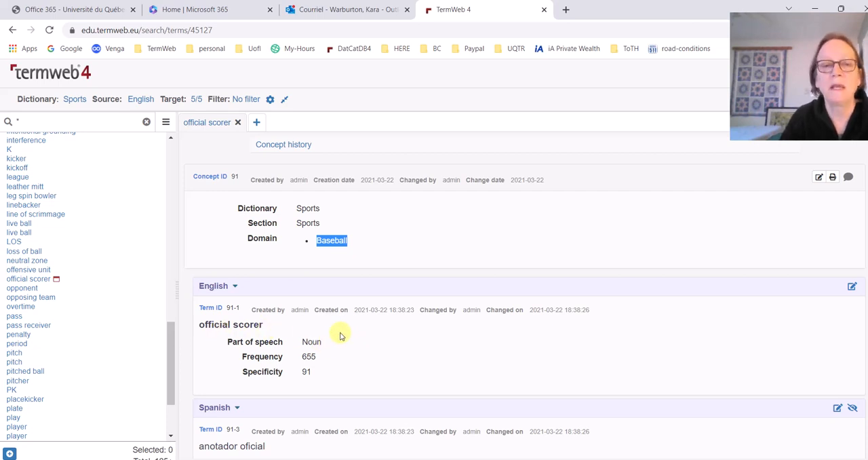
{"action": "left_click", "coordinate": [390, 244]}
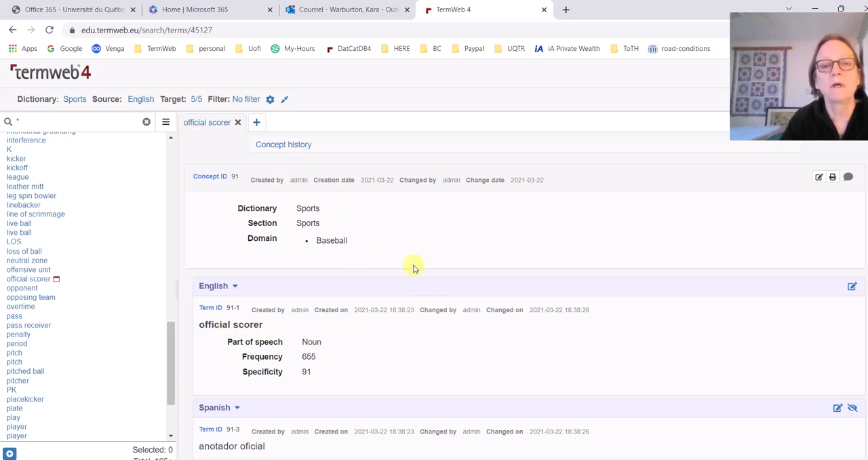
Close the official scorer entry and start a new concept in the Sports dictionary
{"action": "left_click_drag", "start_coordinate": [169, 339], "coordinate": [171, 169]}
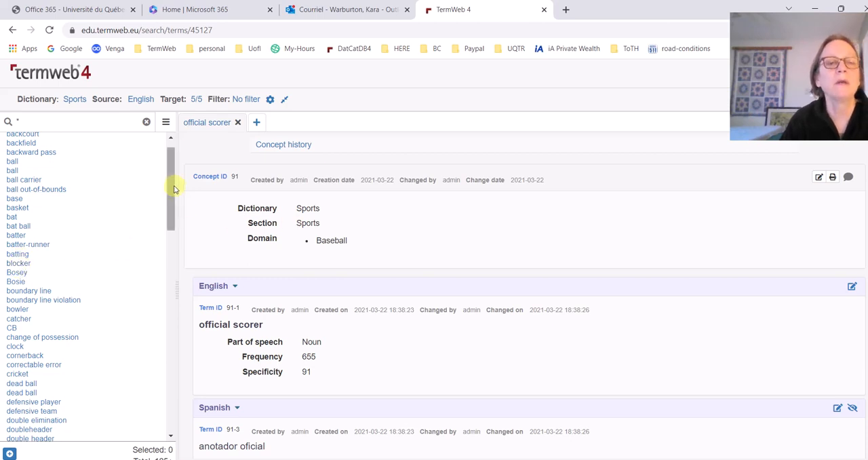
{"action": "scroll", "coordinate": [169, 170], "scroll_direction": "up", "scroll_amount": 1}
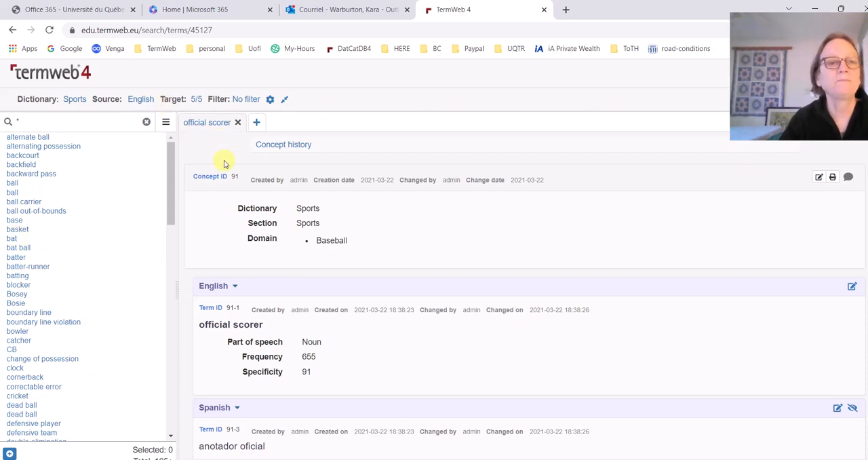
{"action": "left_click", "coordinate": [238, 123]}
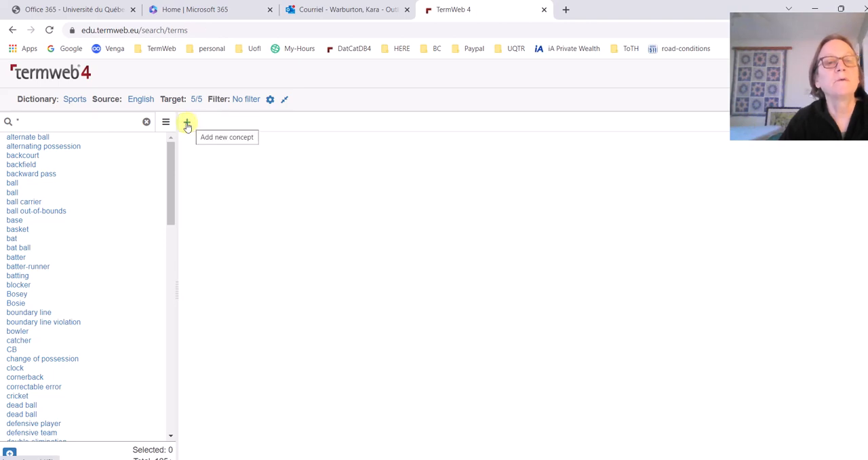
{"action": "left_click", "coordinate": [187, 124]}
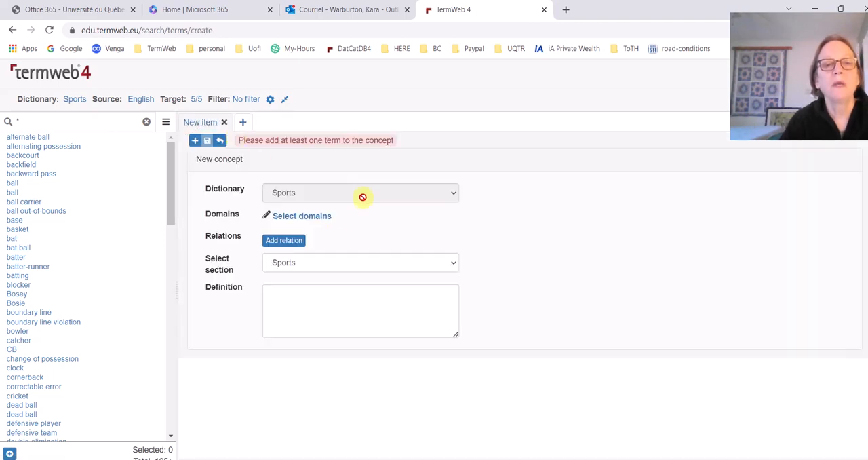
Add the English term "baseball" with part of speech Noun to the new concept in the Sports section and save it
{"action": "left_click", "coordinate": [449, 265]}
{"action": "left_click", "coordinate": [447, 262]}
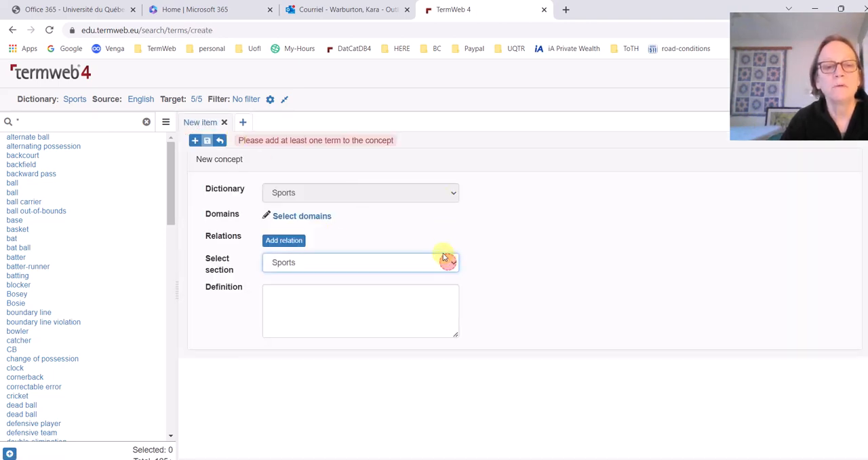
{"action": "left_click", "coordinate": [195, 140]}
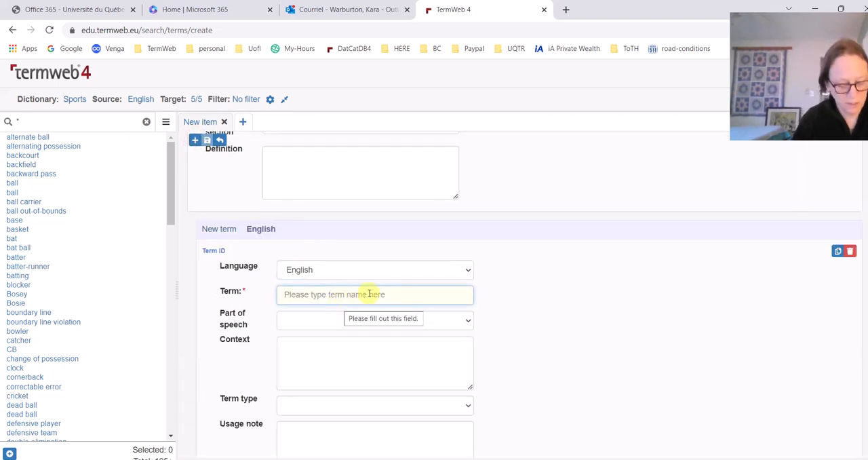
{"action": "type", "text": "baseball"}
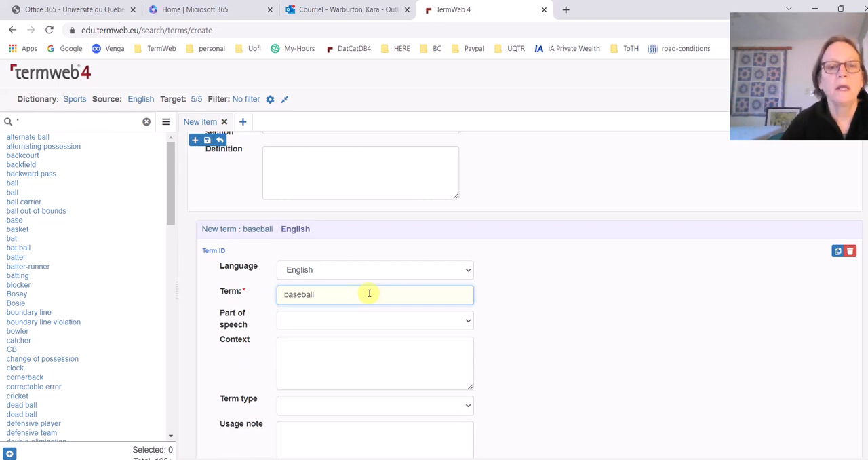
{"action": "scroll", "coordinate": [499, 335], "scroll_direction": "down", "scroll_amount": 2}
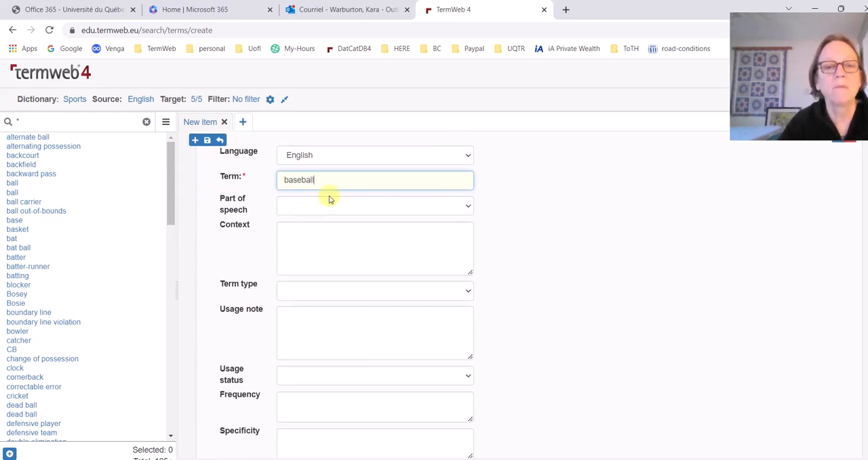
{"action": "left_click", "coordinate": [330, 205]}
{"action": "left_click", "coordinate": [316, 230]}
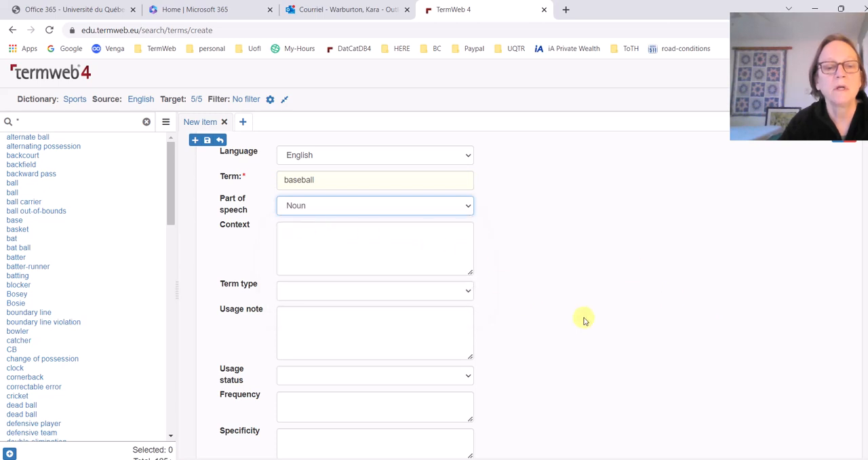
{"action": "left_click", "coordinate": [207, 140]}
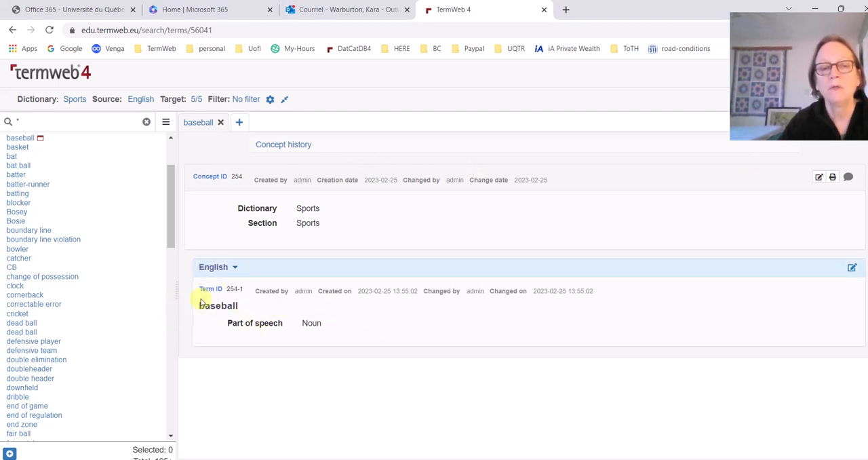
Edit the new baseball concept and assign it the Baseball domain
{"action": "left_click", "coordinate": [819, 177]}
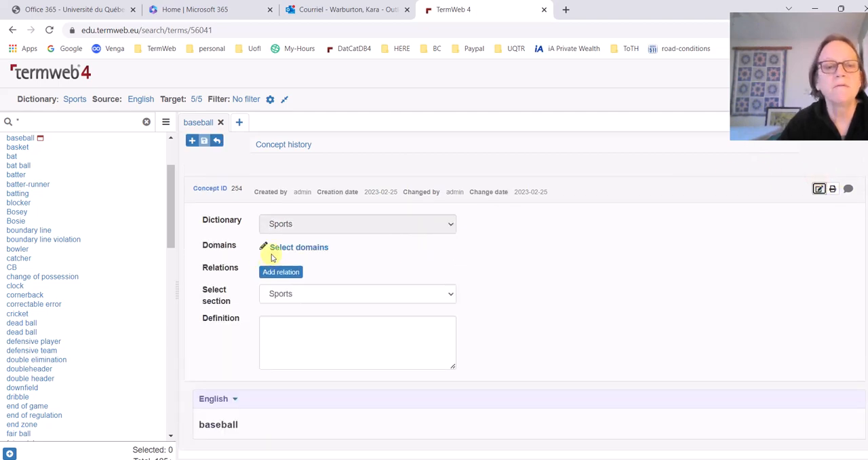
{"action": "left_click", "coordinate": [285, 248]}
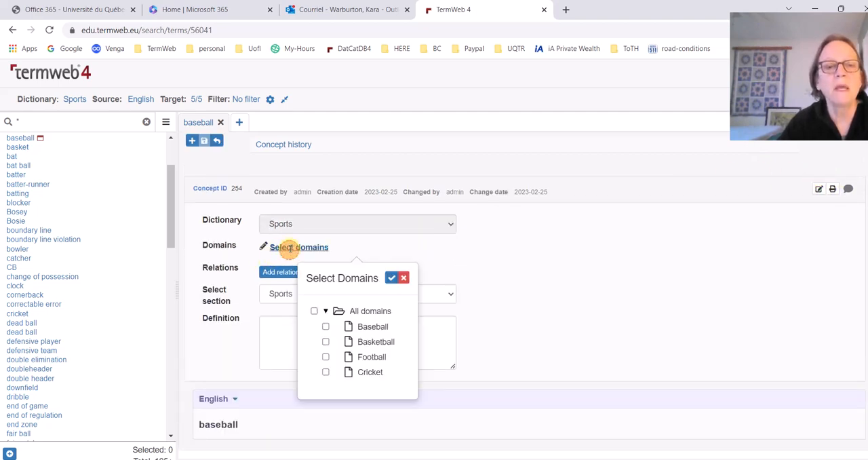
{"action": "left_click", "coordinate": [325, 327]}
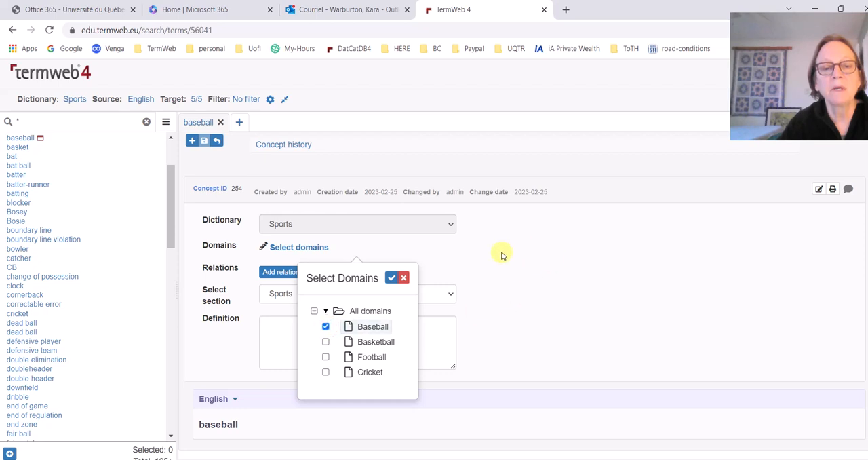
{"action": "left_click", "coordinate": [392, 278]}
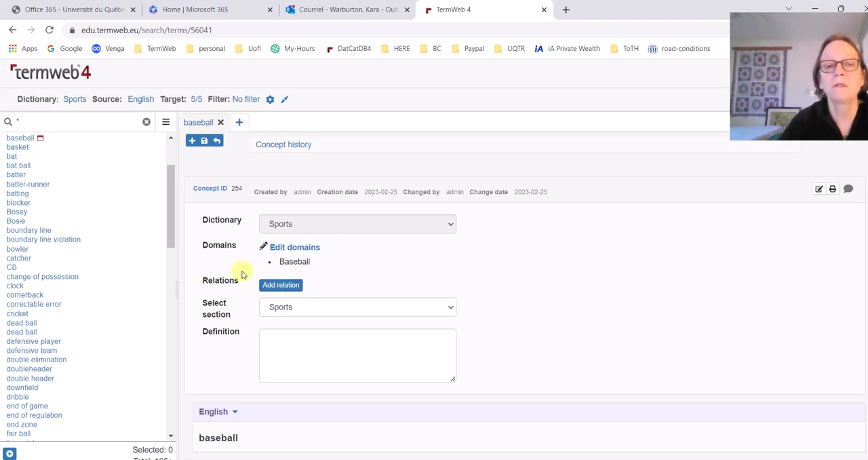
Add an Associative relation from the baseball concept to official scorer and save the concept
{"action": "left_click", "coordinate": [295, 287]}
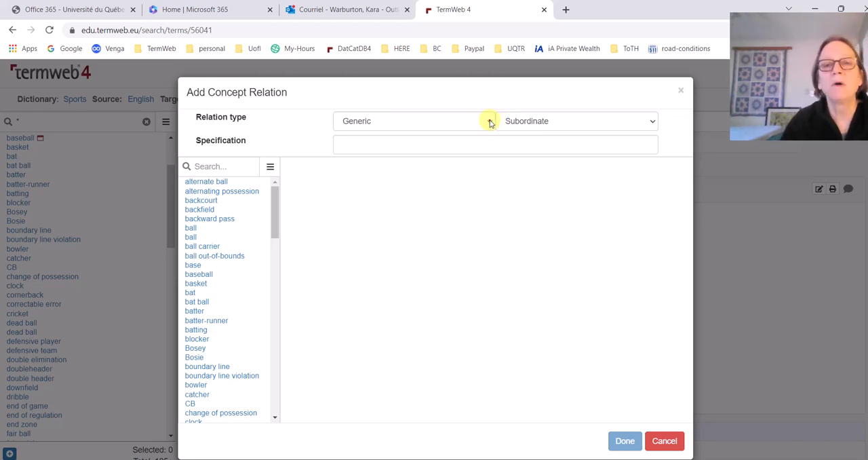
{"action": "left_click", "coordinate": [490, 122]}
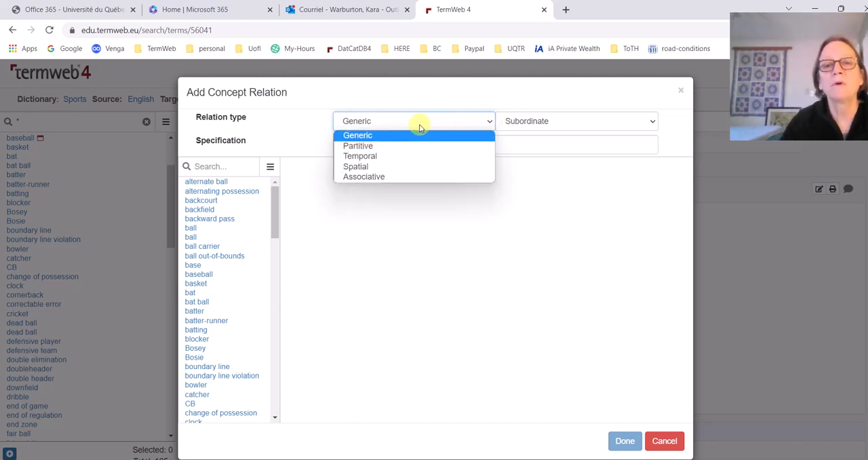
{"action": "left_click", "coordinate": [380, 177]}
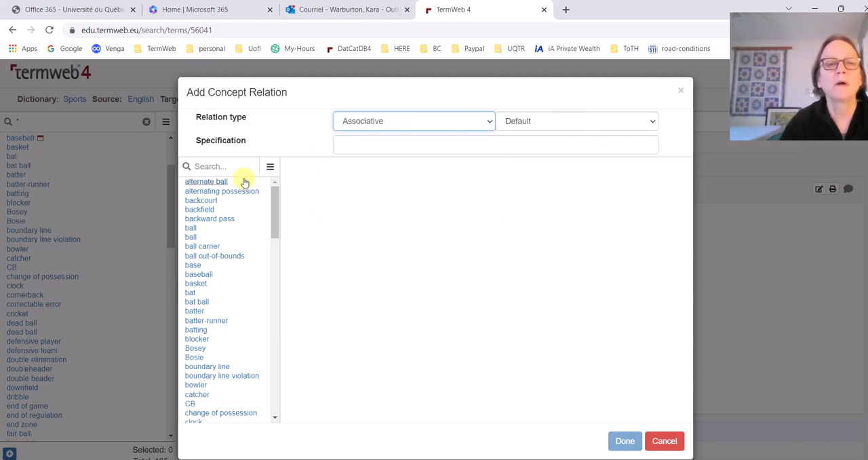
{"action": "left_click", "coordinate": [226, 168]}
{"action": "type", "text": "off"}
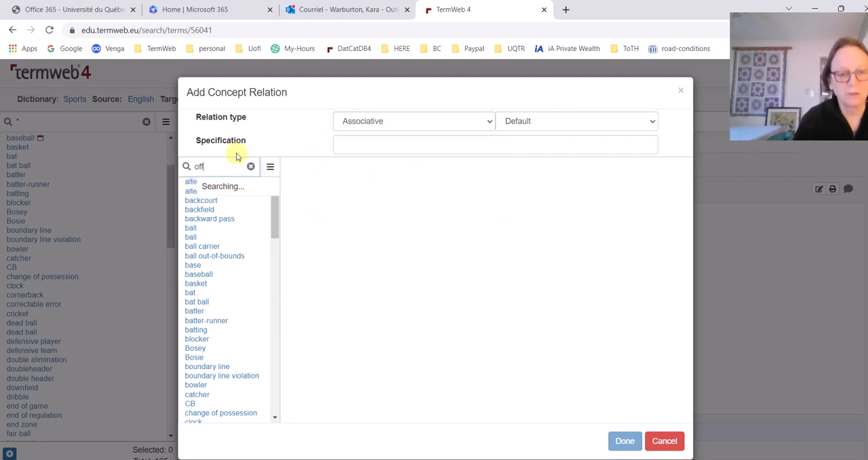
{"action": "type", "text": "icial"}
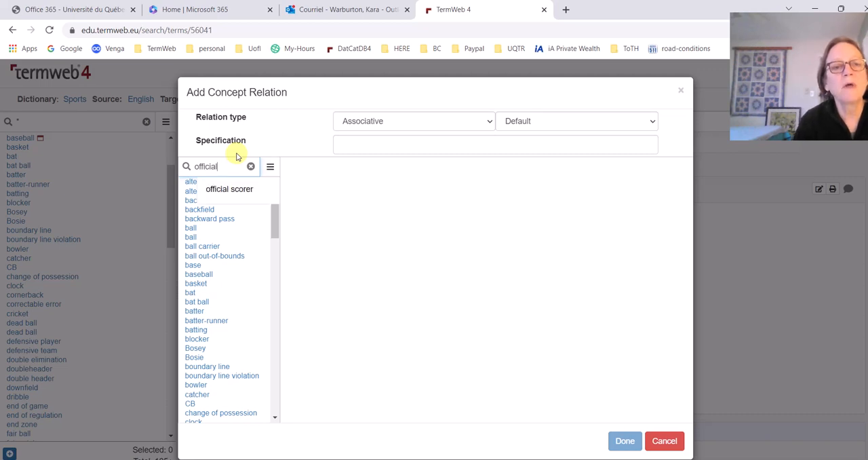
{"action": "left_click", "coordinate": [244, 189]}
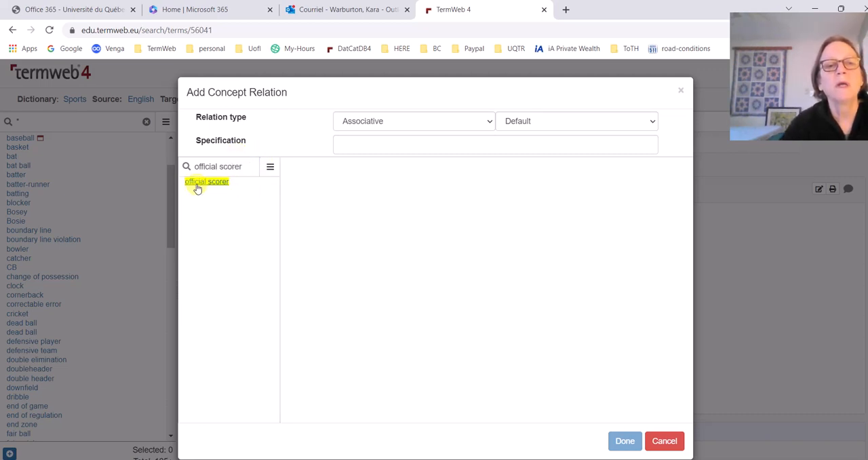
{"action": "left_click", "coordinate": [197, 183]}
{"action": "left_click", "coordinate": [625, 441]}
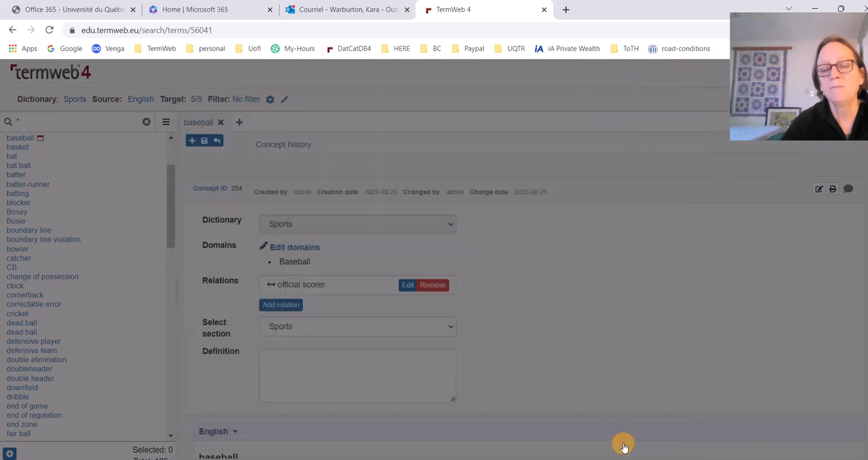
{"action": "left_click", "coordinate": [204, 140]}
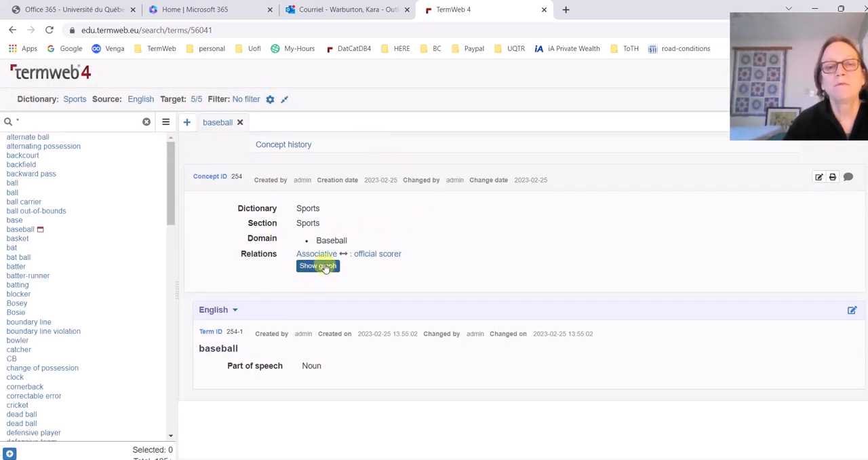
View the baseball concept's relation graph and close the graph and the entry
{"action": "left_click", "coordinate": [320, 266]}
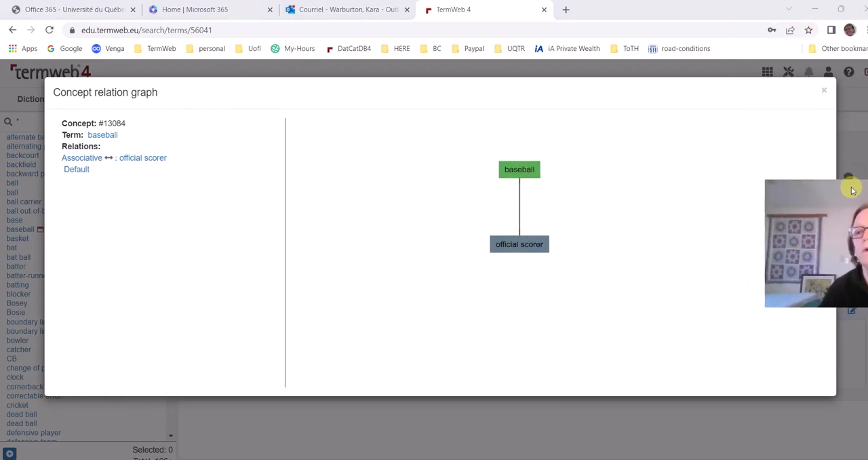
{"action": "left_click", "coordinate": [826, 91]}
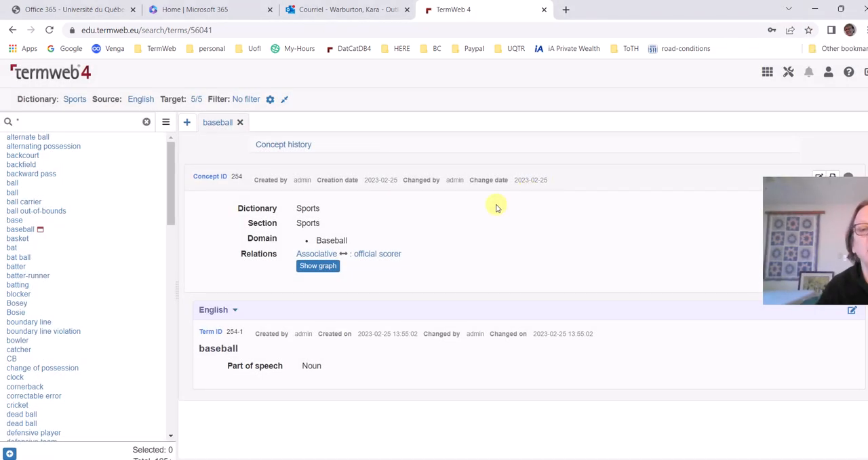
{"action": "left_click_drag", "start_coordinate": [170, 170], "coordinate": [171, 189]}
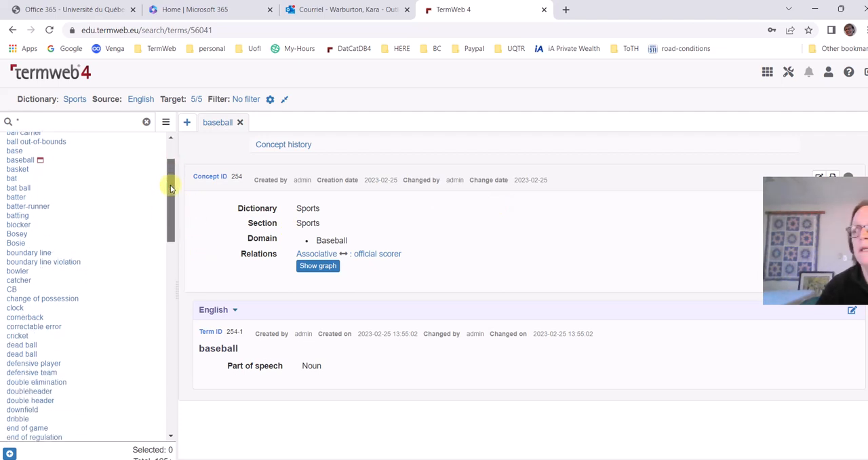
{"action": "scroll", "coordinate": [170, 183], "scroll_direction": "up", "scroll_amount": 1}
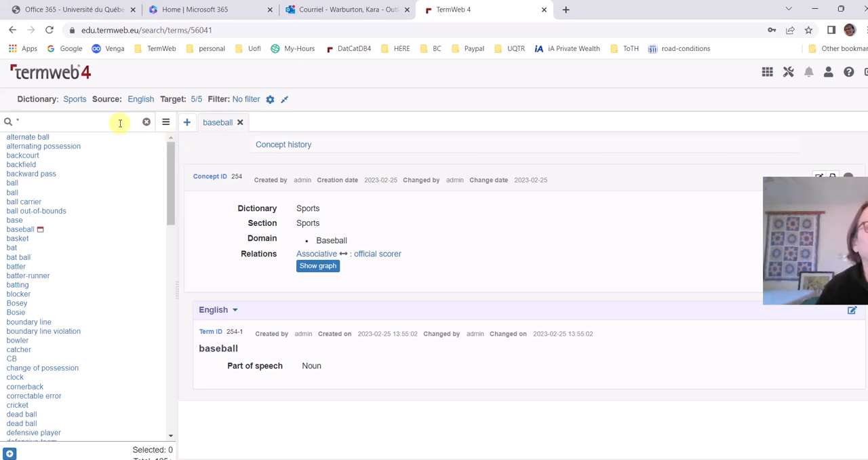
{"action": "left_click", "coordinate": [240, 122]}
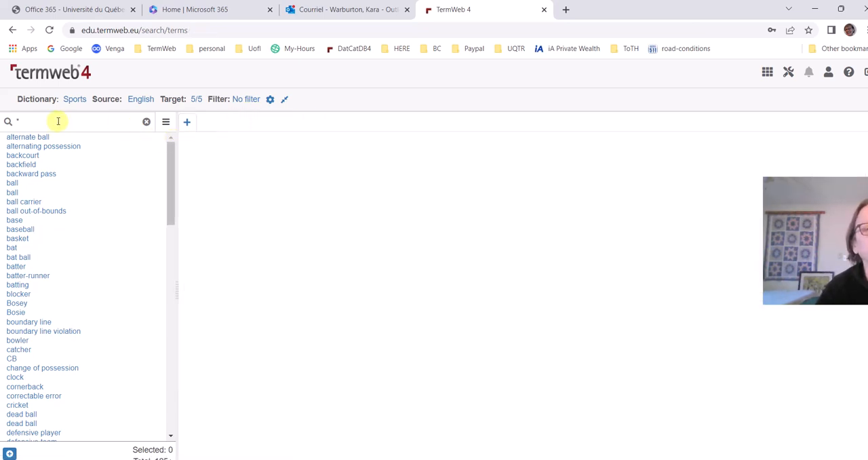
{"action": "left_click", "coordinate": [186, 122]}
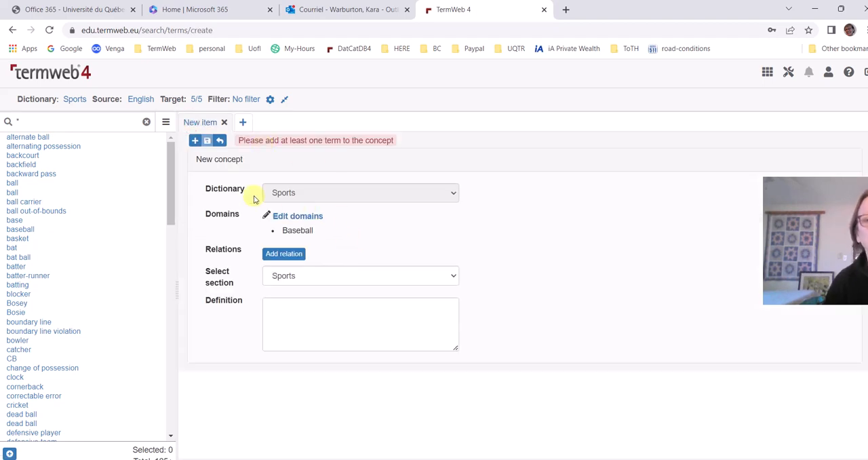
{"action": "left_click", "coordinate": [194, 140]}
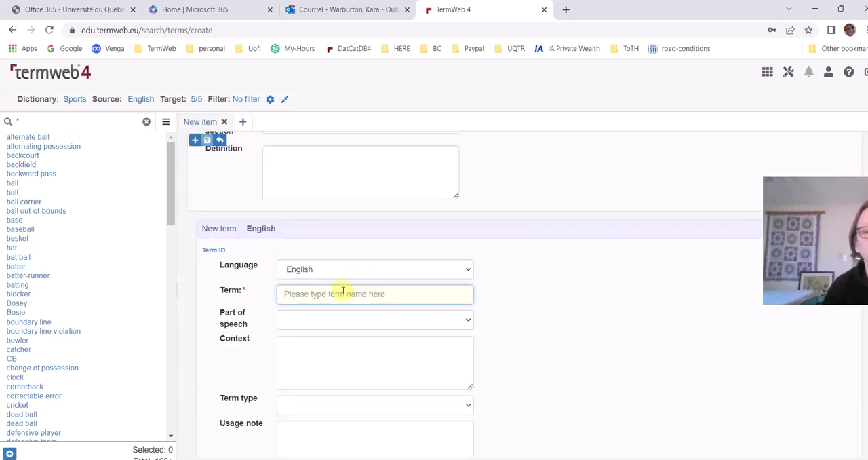
{"action": "type", "text": "inning"}
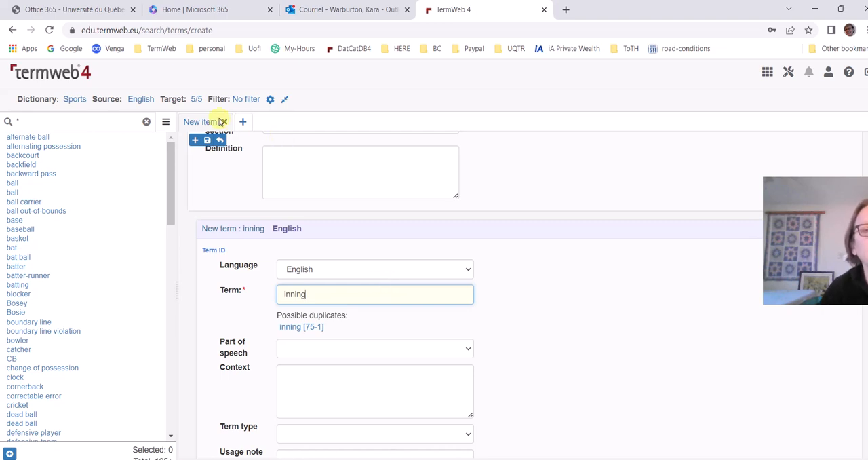
{"action": "left_click", "coordinate": [220, 140]}
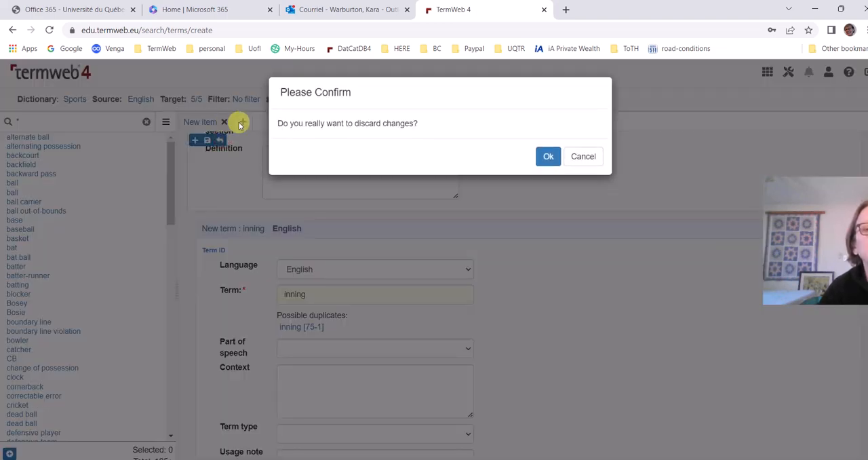
{"action": "left_click", "coordinate": [553, 157]}
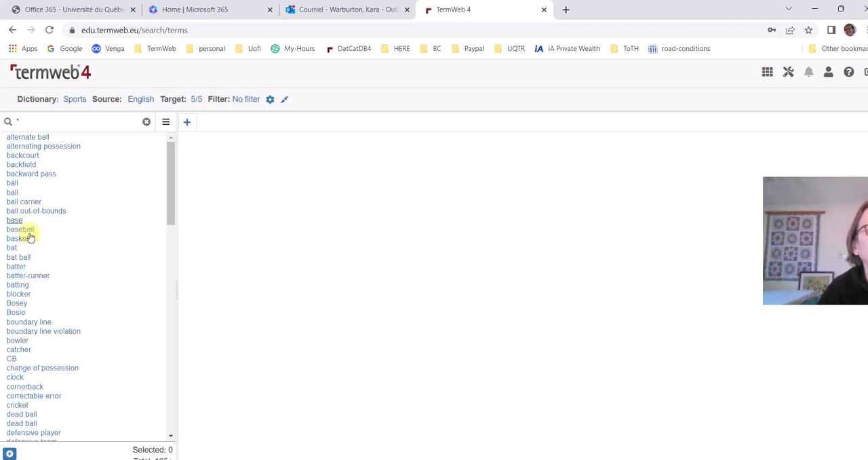
Find the existing inning entry in the Sports term list and open it to review its content
{"action": "scroll", "coordinate": [74, 287], "scroll_direction": "down", "scroll_amount": 3}
{"action": "scroll", "coordinate": [17, 360], "scroll_direction": "down", "scroll_amount": 3}
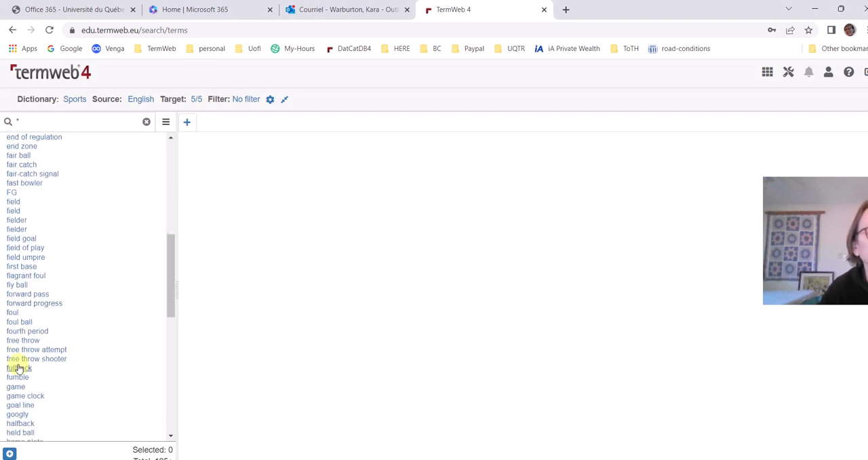
{"action": "scroll", "coordinate": [49, 384], "scroll_direction": "down", "scroll_amount": 3}
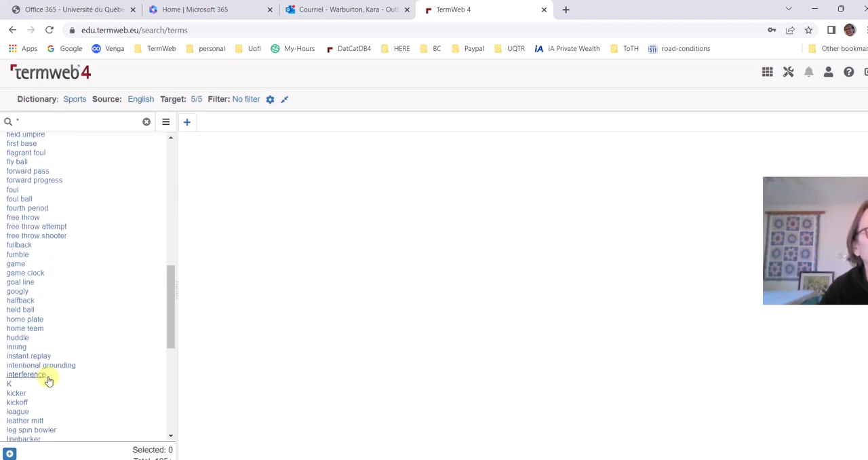
{"action": "left_click", "coordinate": [16, 346]}
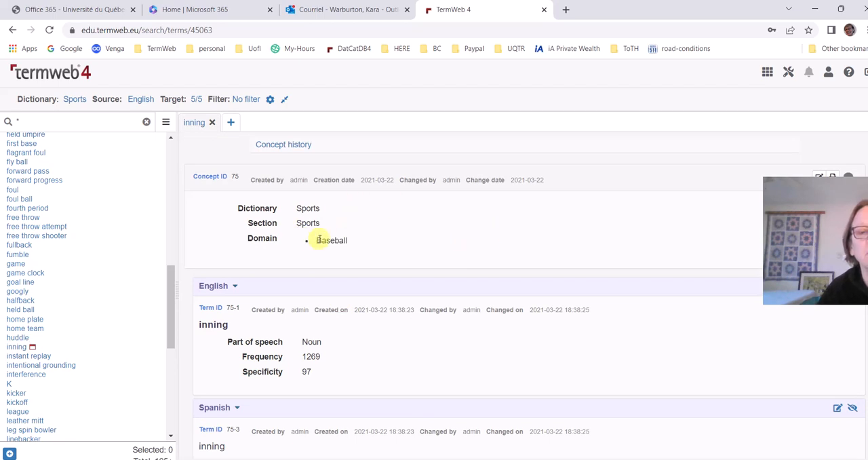
{"action": "scroll", "coordinate": [253, 324], "scroll_direction": "down", "scroll_amount": 4}
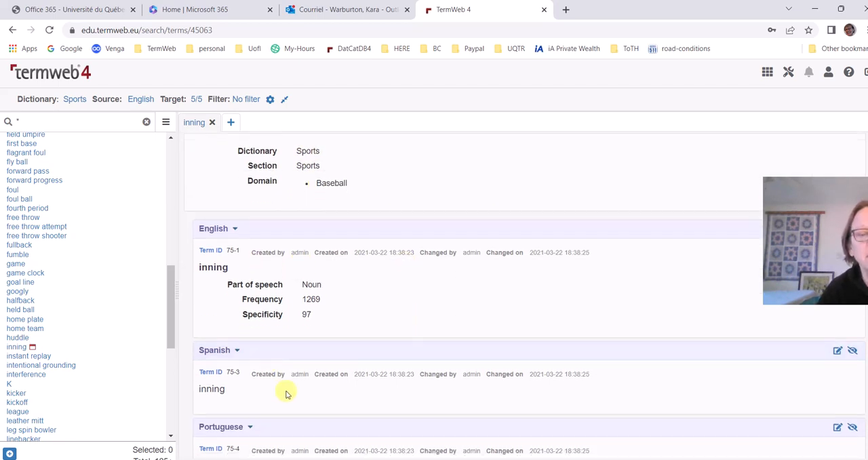
{"action": "scroll", "coordinate": [339, 351], "scroll_direction": "up", "scroll_amount": 4}
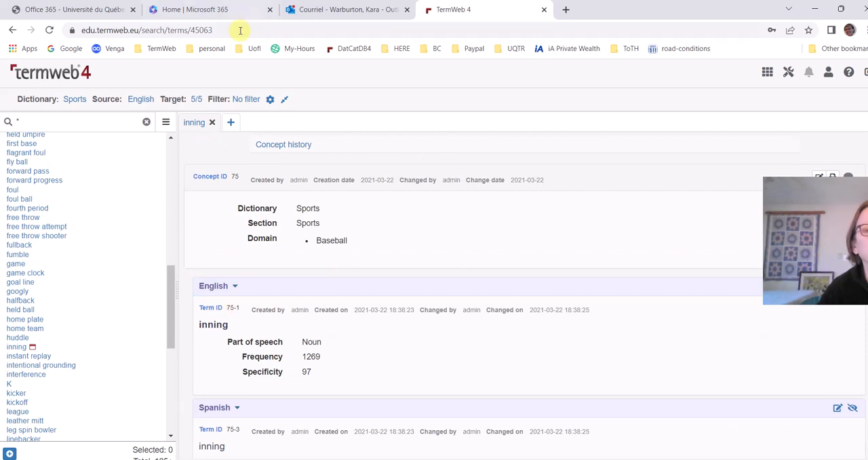
Edit the inning concept and start a new relation of type Temporal with the Concurrent direction
{"action": "left_click", "coordinate": [853, 187]}
{"action": "left_click_drag", "start_coordinate": [854, 187], "coordinate": [769, 251]}
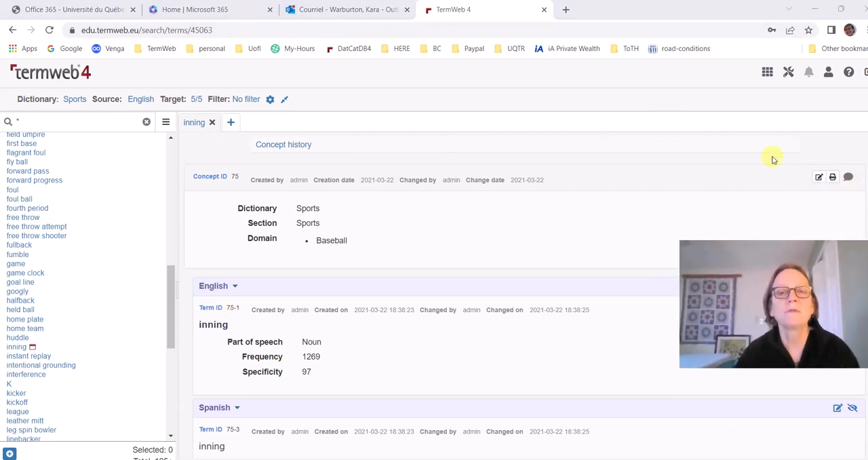
{"action": "left_click", "coordinate": [820, 178]}
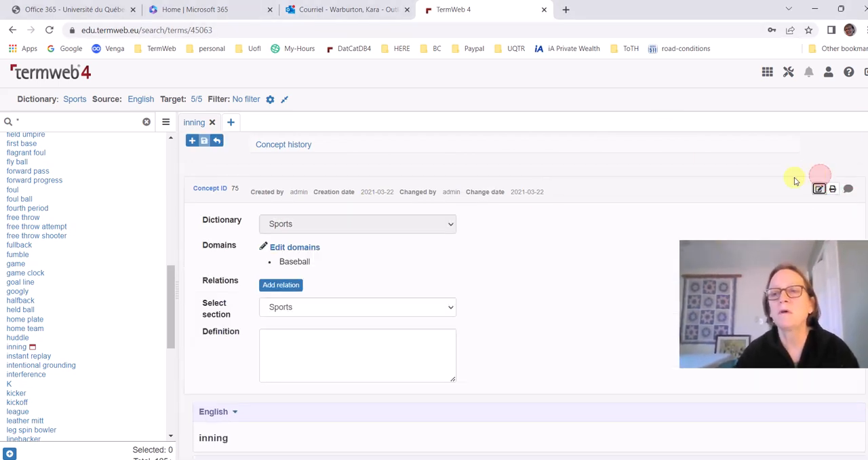
{"action": "left_click", "coordinate": [288, 302]}
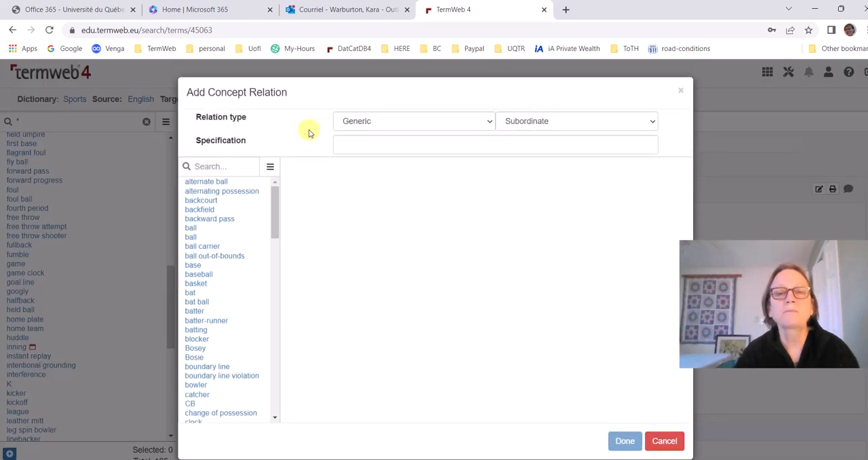
{"action": "left_click", "coordinate": [355, 125]}
{"action": "left_click", "coordinate": [359, 156]}
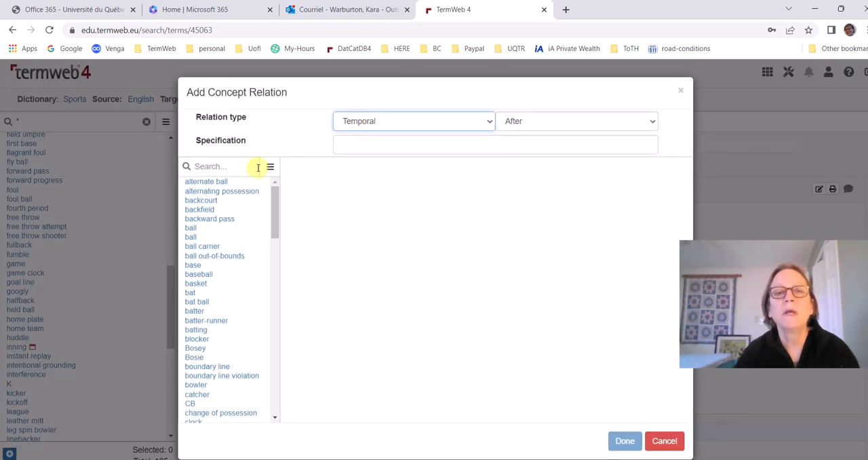
{"action": "left_click", "coordinate": [580, 120]}
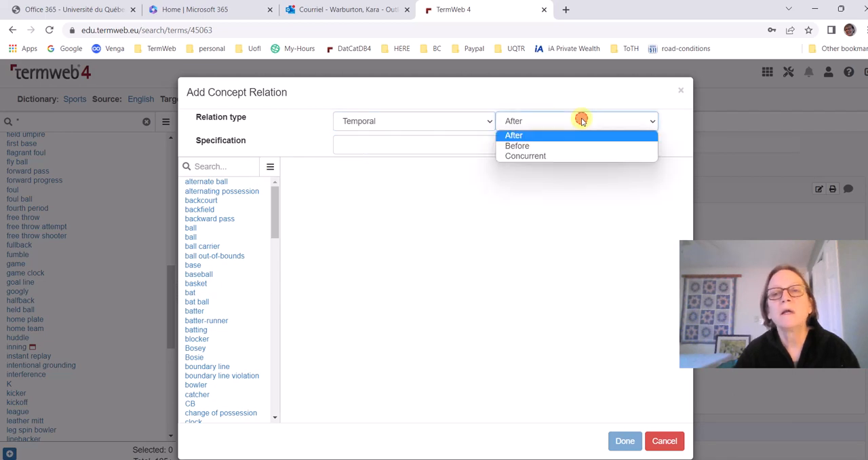
{"action": "left_click", "coordinate": [555, 157]}
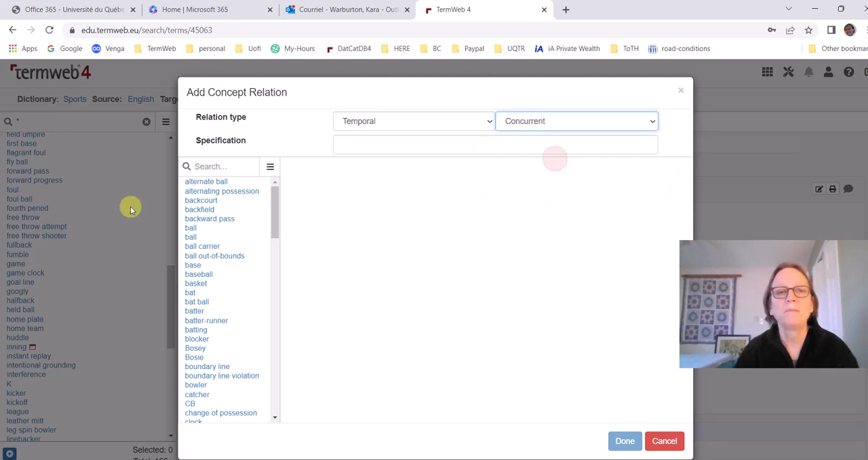
Find baseball as the target of the temporal relation, add the relation, and save the inning concept
{"action": "left_click", "coordinate": [209, 166]}
{"action": "type", "text": "baseball"}
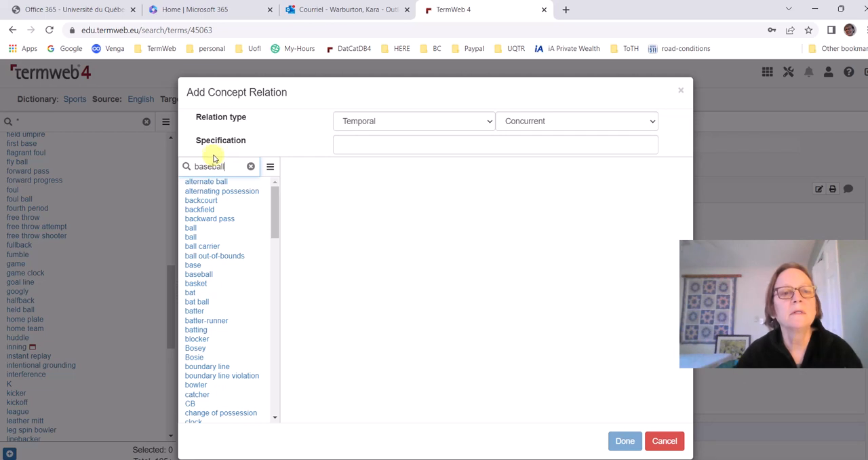
{"action": "key", "text": "Return"}
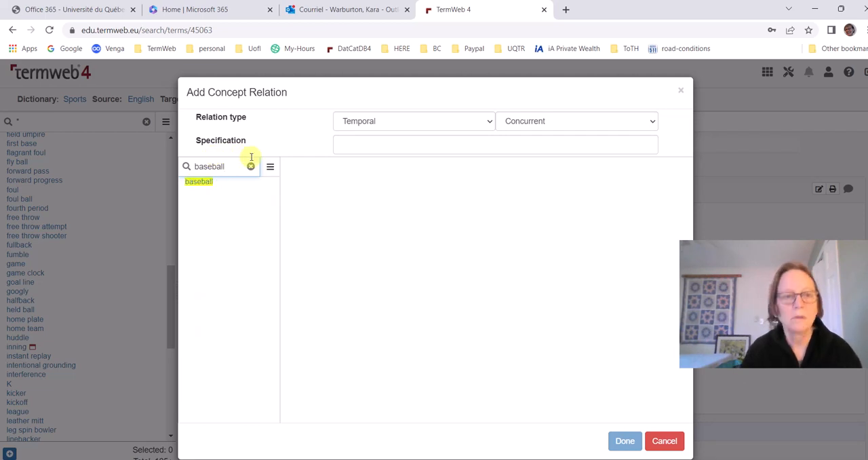
{"action": "left_click", "coordinate": [198, 182]}
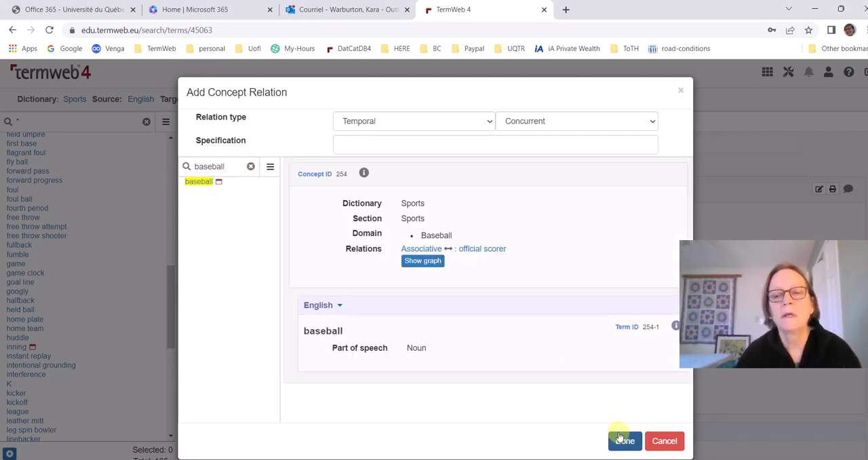
{"action": "left_click", "coordinate": [622, 446]}
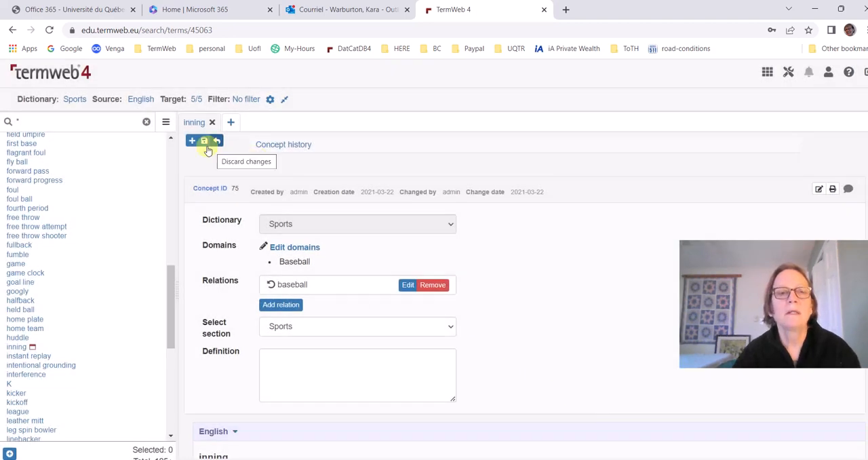
{"action": "left_click", "coordinate": [205, 141]}
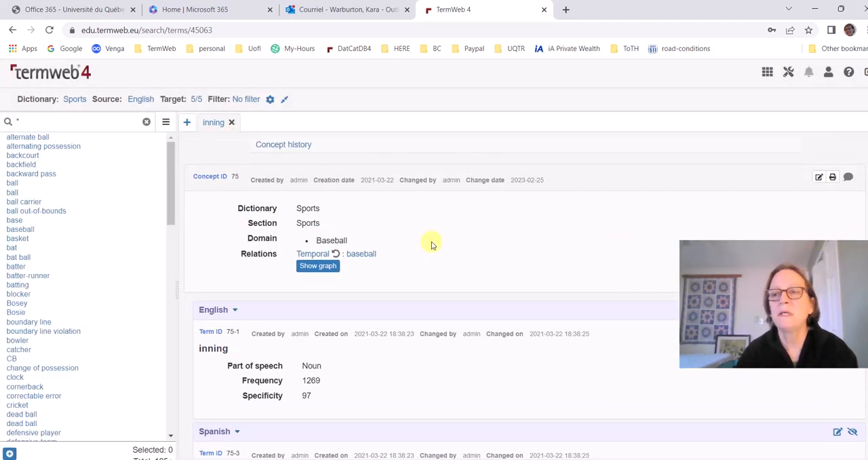
View inning's concept relation graph, examine the baseball node's relations in it, and close the graph
{"action": "left_click", "coordinate": [319, 267]}
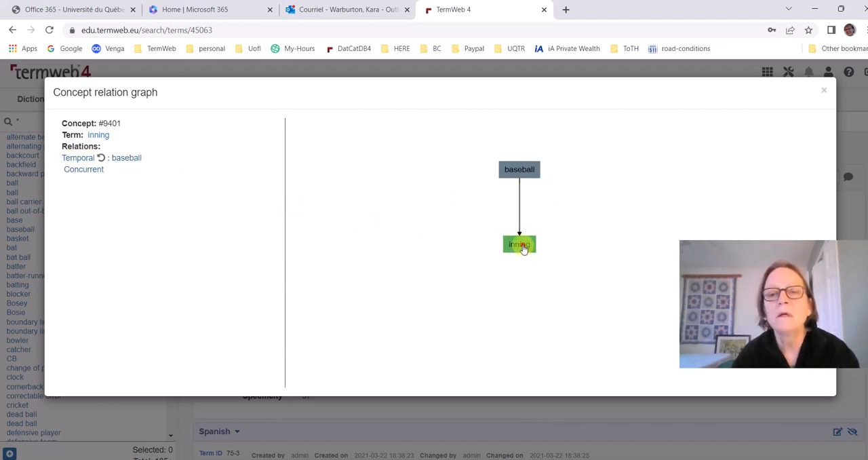
{"action": "left_click", "coordinate": [521, 171]}
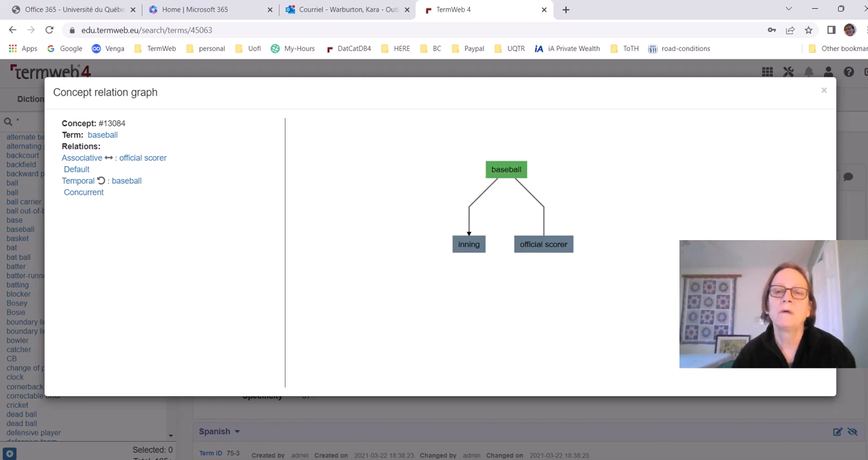
{"action": "left_click", "coordinate": [824, 92]}
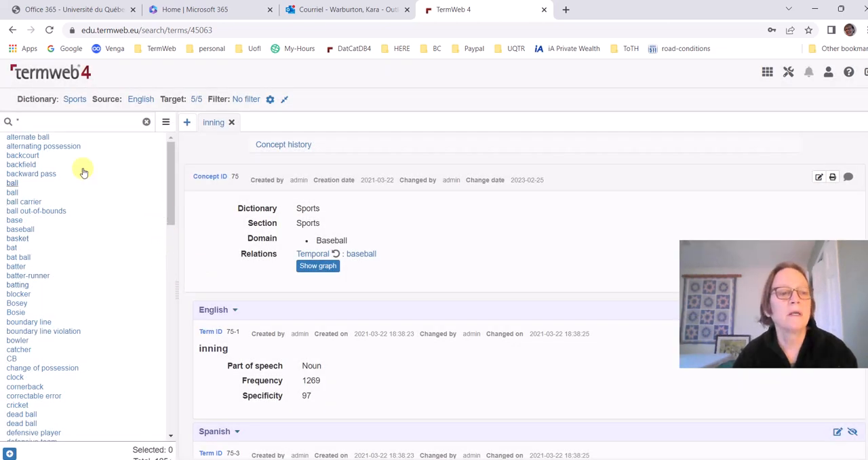
Search the Sports dictionary for game and close the inning entry
{"action": "left_click", "coordinate": [58, 123]}
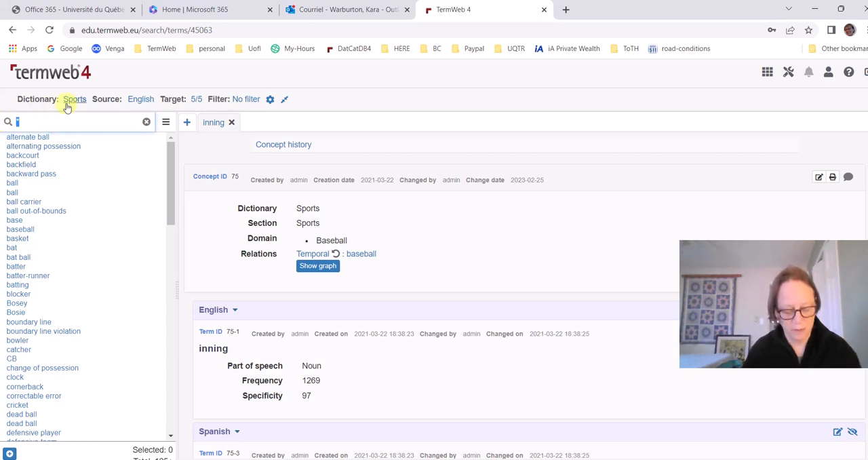
{"action": "type", "text": "ga"}
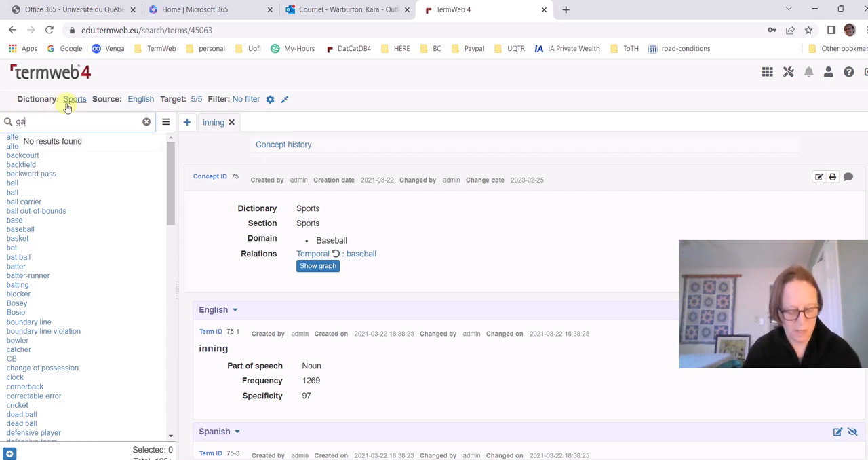
{"action": "type", "text": "me"}
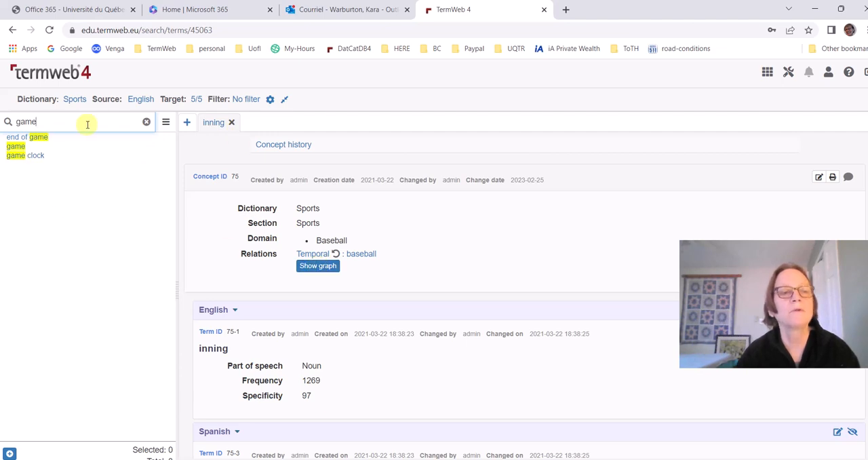
{"action": "left_click", "coordinate": [231, 122]}
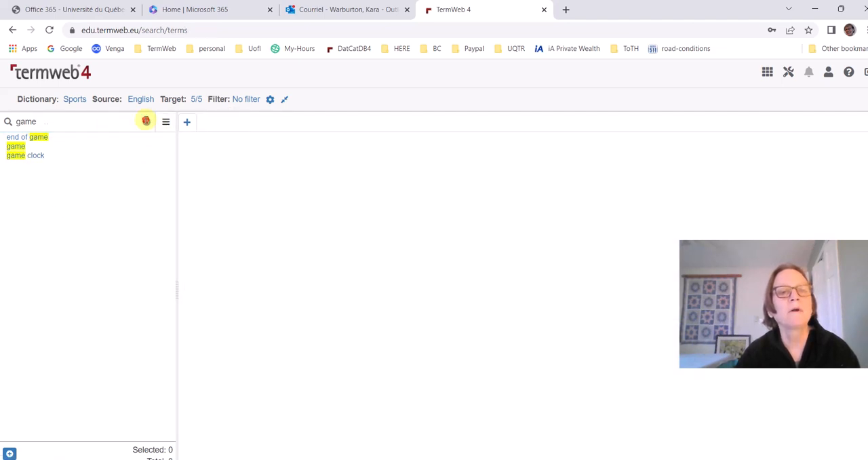
Clear the term search, search for baseball, and open its entry
{"action": "left_click", "coordinate": [146, 122]}
{"action": "left_click", "coordinate": [102, 124]}
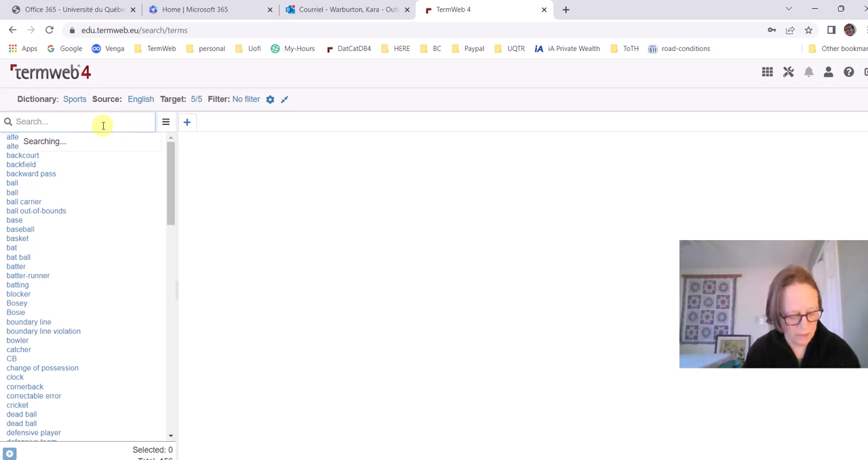
{"action": "type", "text": "base"}
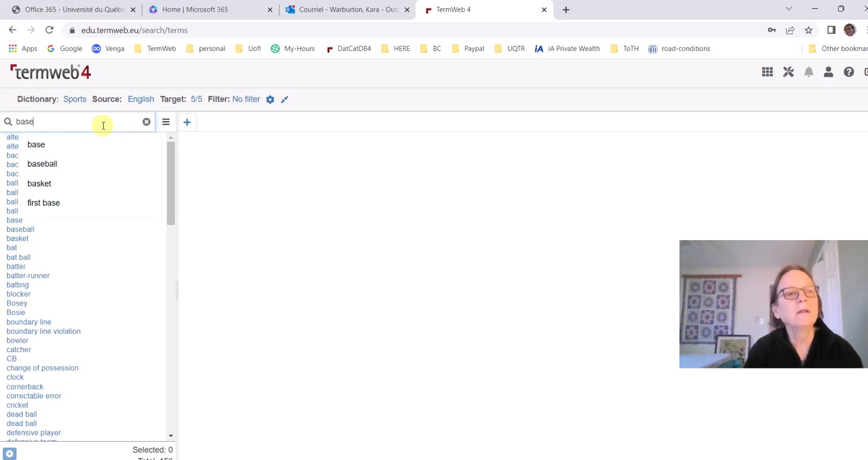
{"action": "type", "text": "ball"}
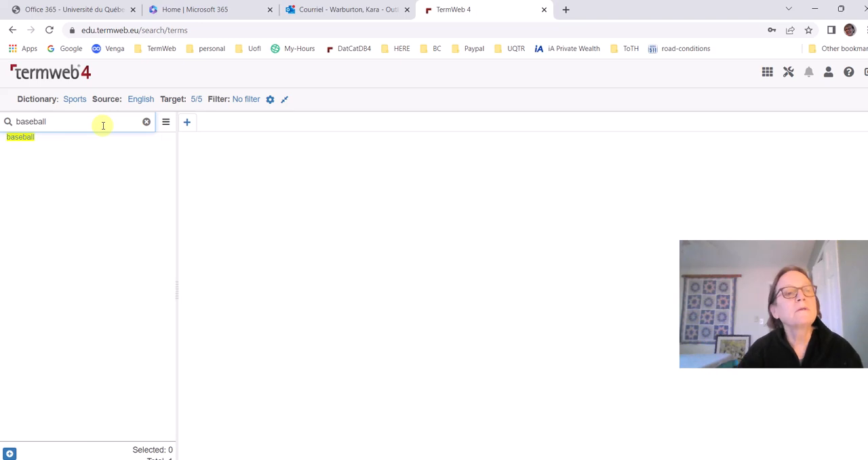
{"action": "left_click", "coordinate": [25, 137]}
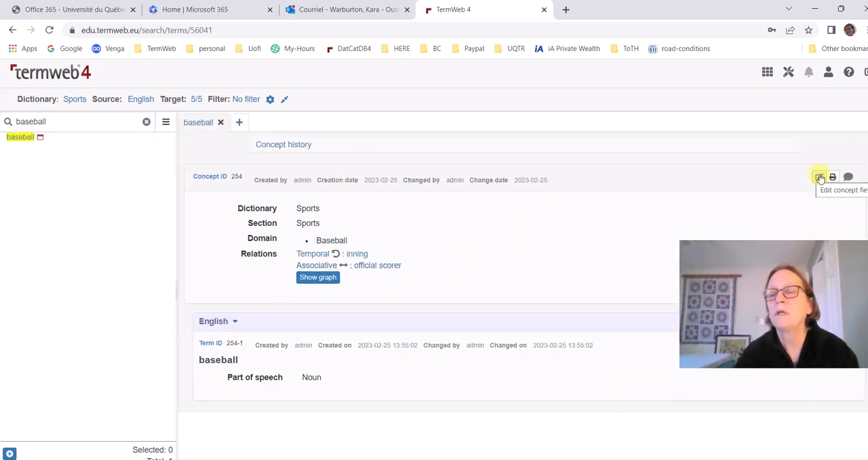
Edit the baseball concept and start a new Generic relation with the Superordinate direction
{"action": "left_click", "coordinate": [819, 178]}
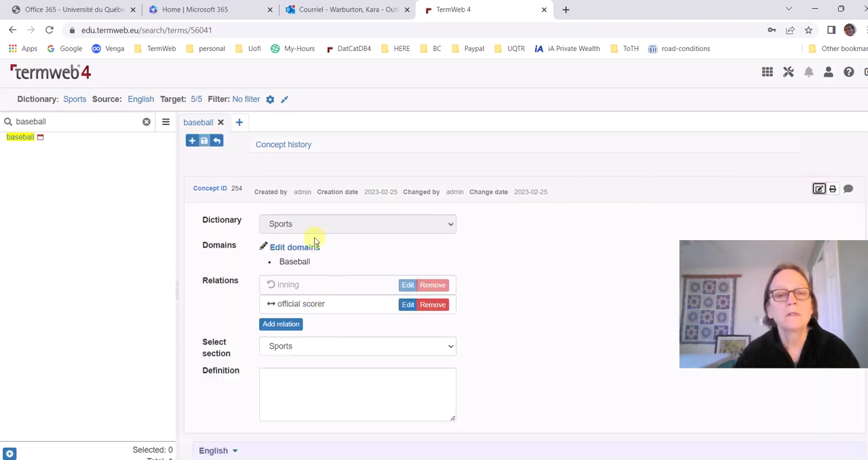
{"action": "left_click", "coordinate": [278, 324]}
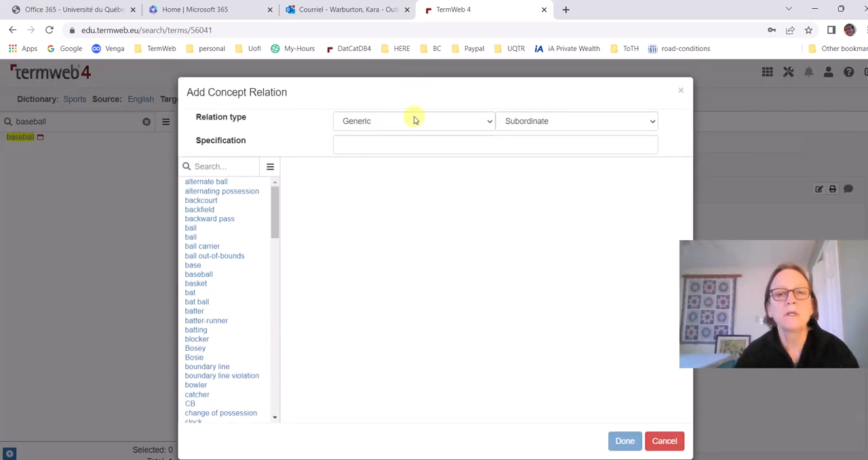
{"action": "left_click", "coordinate": [554, 124]}
{"action": "left_click", "coordinate": [539, 144]}
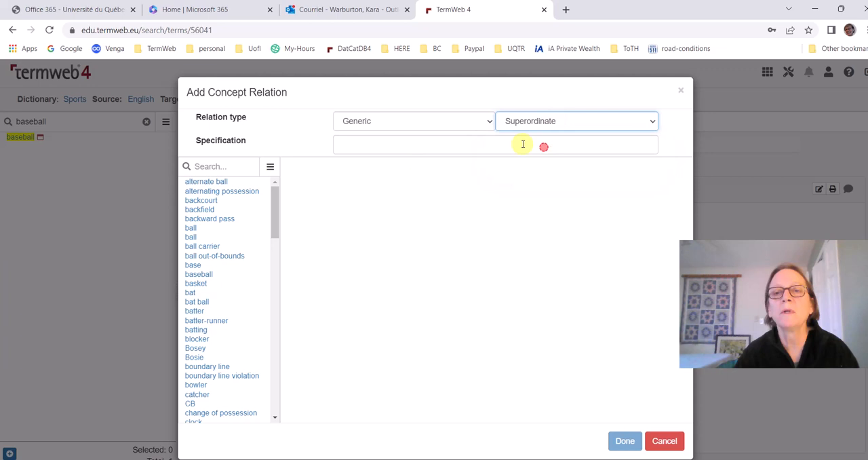
Try to pick game as the relation's target by searching for it and choosing the suggested term
{"action": "left_click", "coordinate": [234, 168]}
{"action": "type", "text": "game"}
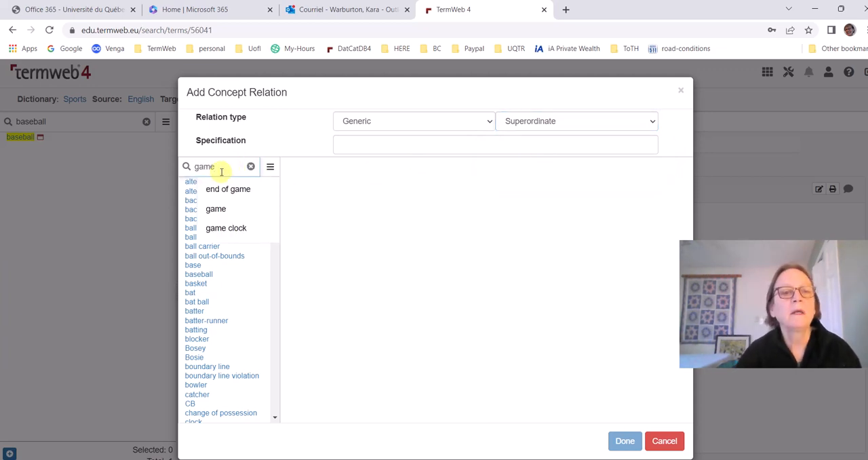
{"action": "left_click", "coordinate": [225, 208]}
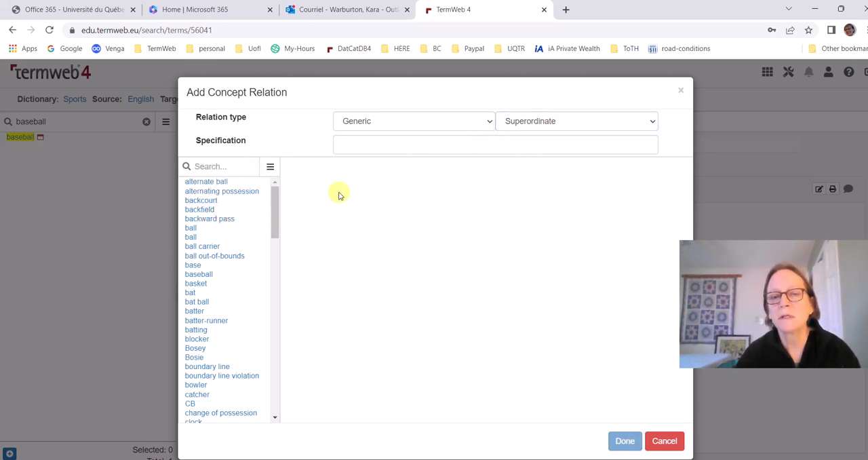
{"action": "left_click", "coordinate": [213, 164]}
{"action": "type", "text": "gaem"}
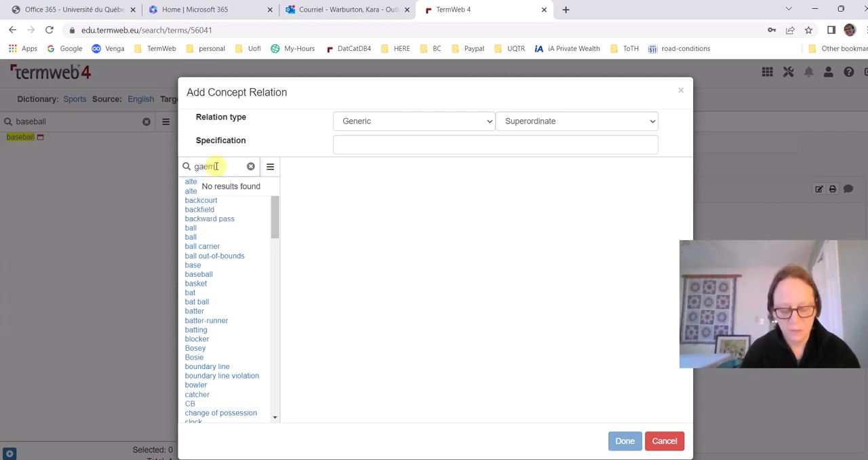
{"action": "key", "text": "BackSpace"}
{"action": "key", "text": "BackSpace"}
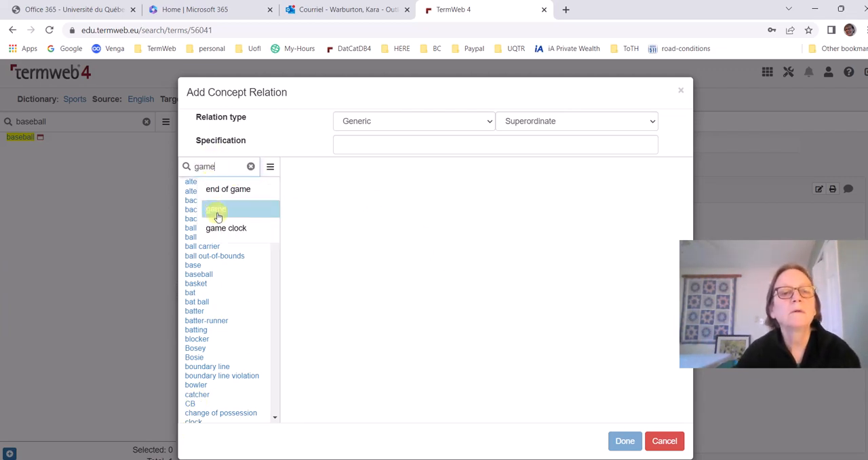
{"action": "left_click", "coordinate": [217, 209]}
Choose game from the full term list as the superordinate concept, add the relation, and save the baseball concept
{"action": "left_click_drag", "start_coordinate": [273, 213], "coordinate": [272, 306]}
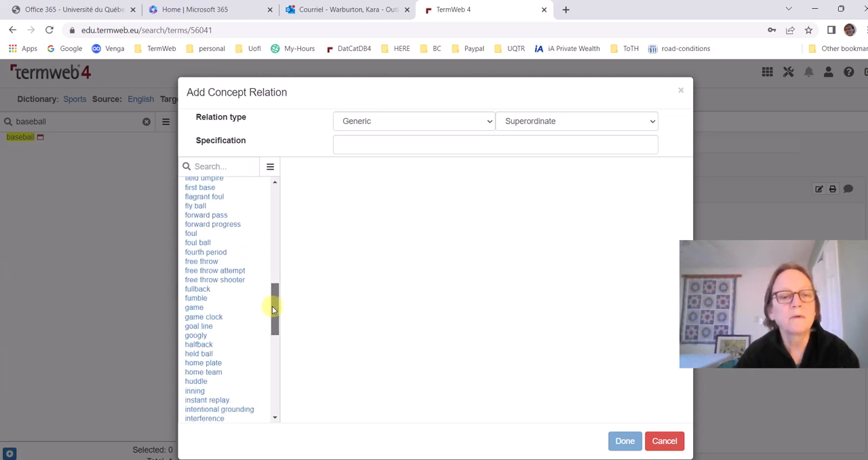
{"action": "left_click", "coordinate": [195, 310]}
{"action": "left_click", "coordinate": [625, 441]}
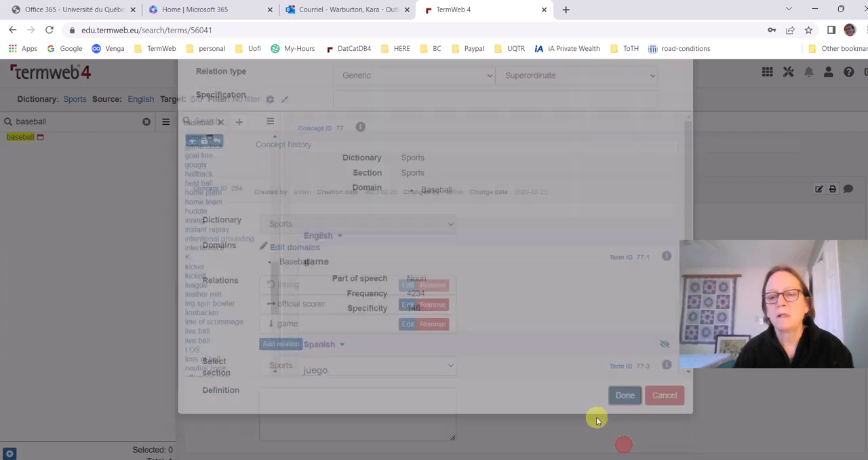
{"action": "left_click", "coordinate": [204, 144]}
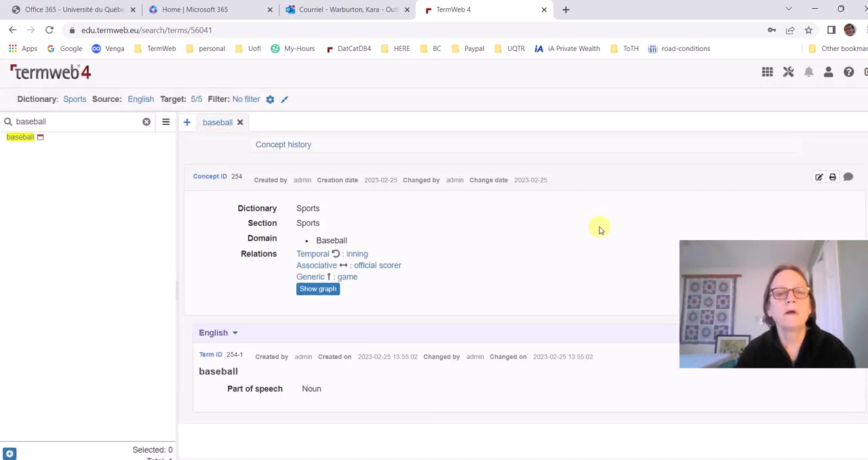
View the baseball concept's relation graph with its generic, temporal and associative links, and close the graph
{"action": "left_click", "coordinate": [318, 289]}
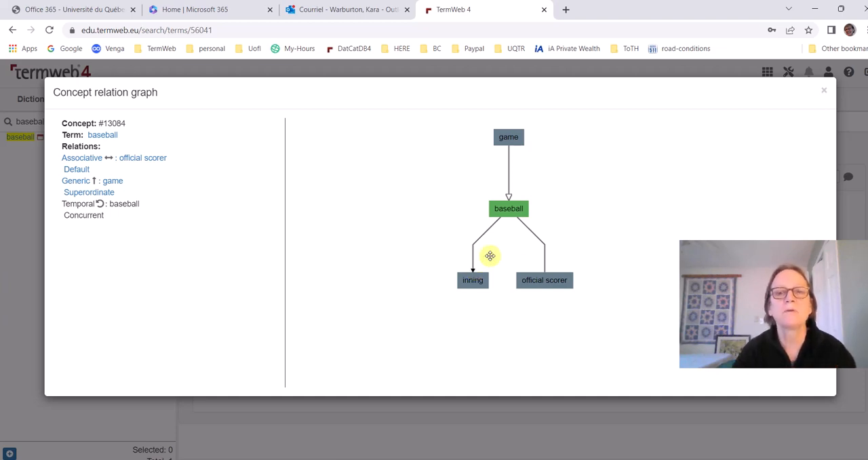
{"action": "left_click", "coordinate": [825, 93]}
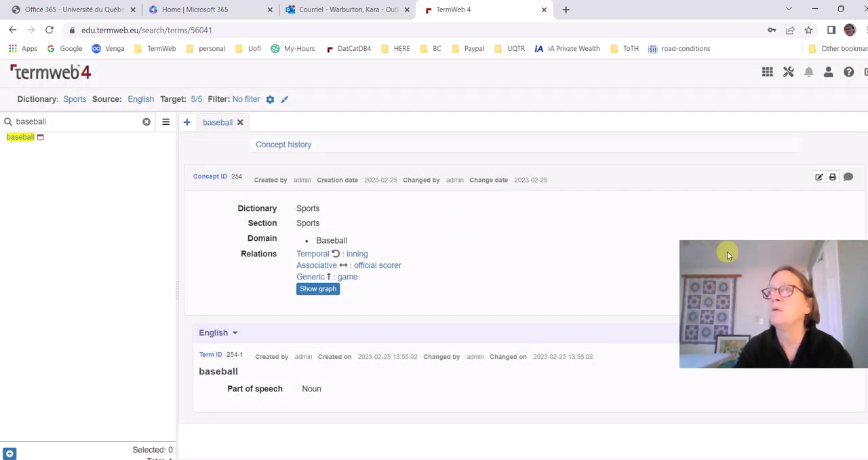
{"action": "left_click_drag", "start_coordinate": [773, 246], "coordinate": [701, 26]}
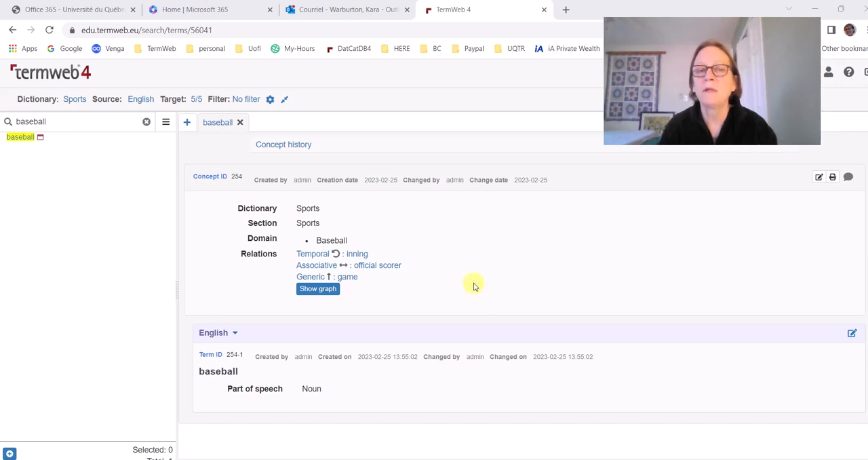
Close the baseball concept, clear the term search, and open the CB concept to review its English terms CB and cornerback
{"action": "left_click", "coordinate": [240, 122]}
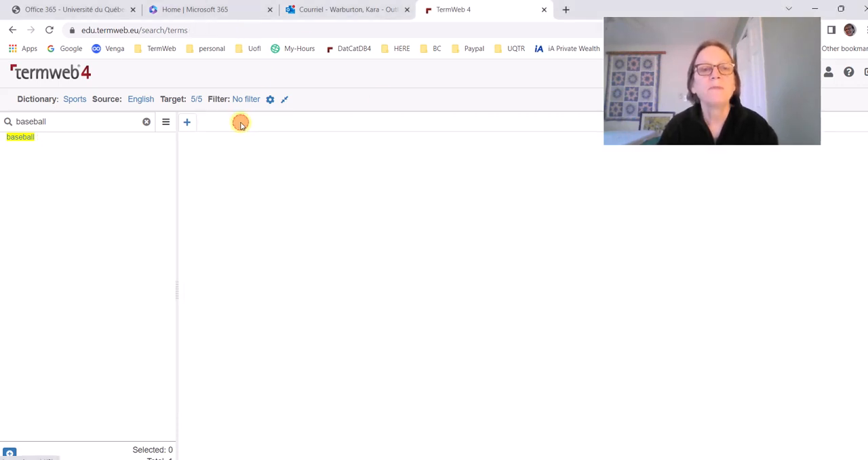
{"action": "left_click", "coordinate": [146, 121]}
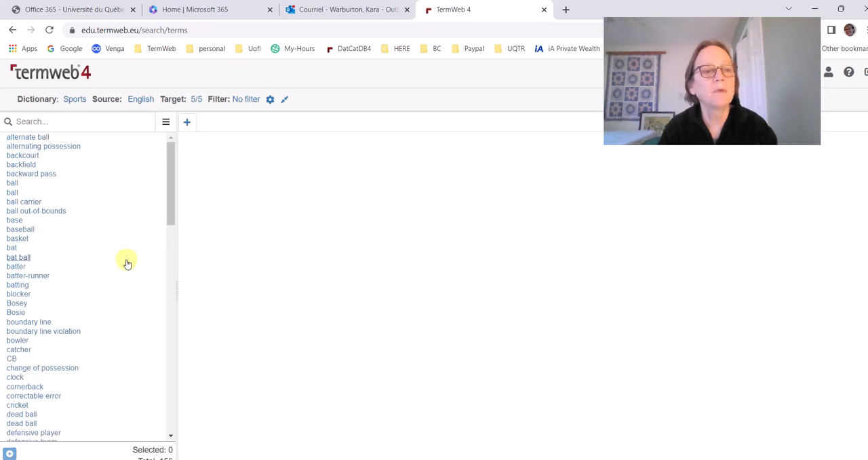
{"action": "left_click", "coordinate": [11, 359]}
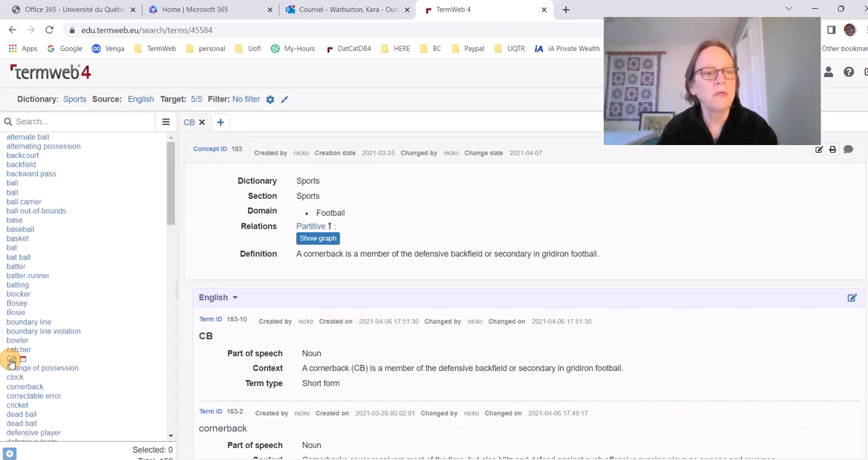
{"action": "scroll", "coordinate": [397, 249], "scroll_direction": "down", "scroll_amount": 2}
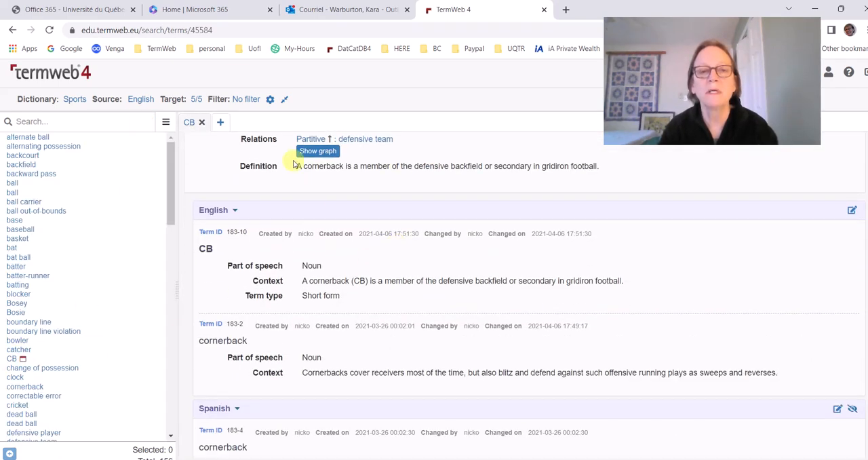
{"action": "double_click", "coordinate": [205, 248]}
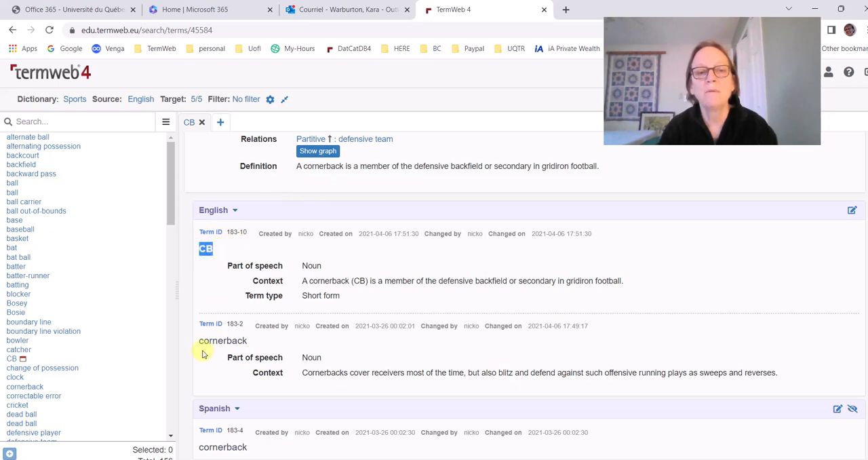
{"action": "double_click", "coordinate": [202, 340]}
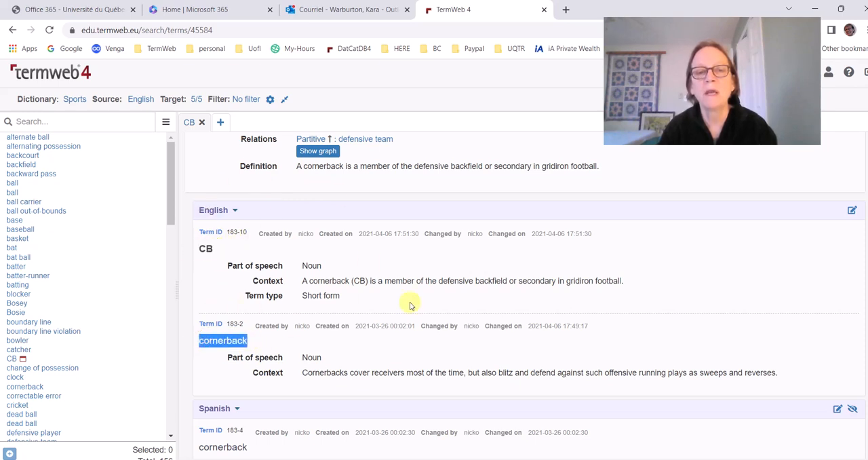
{"action": "scroll", "coordinate": [409, 303], "scroll_direction": "up", "scroll_amount": 2}
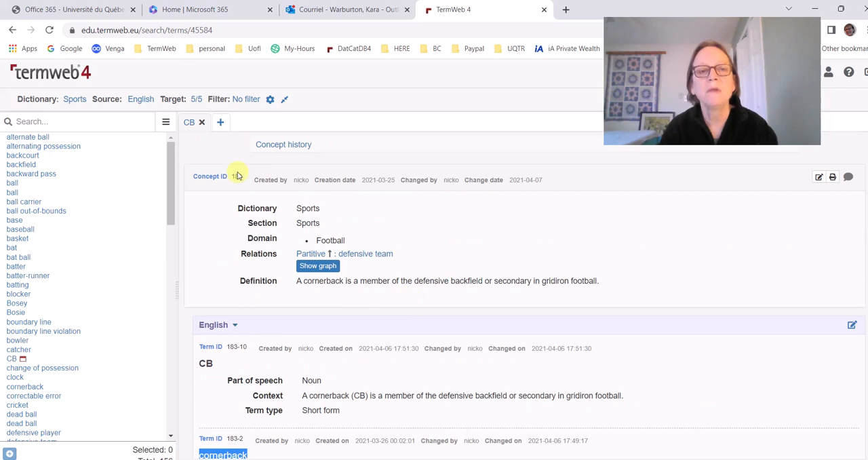
Compare the CB concept's concept ID with the term IDs of its English terms CB and cornerback
{"action": "left_click", "coordinate": [233, 177]}
{"action": "scroll", "coordinate": [556, 280], "scroll_direction": "down", "scroll_amount": 2}
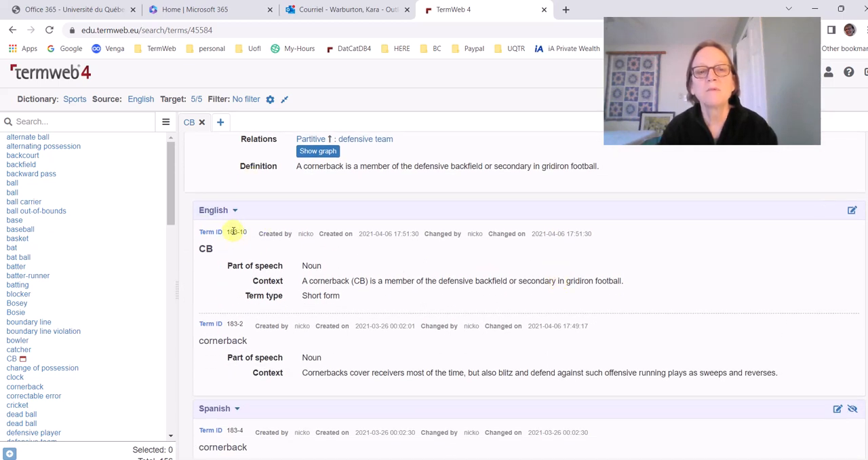
{"action": "left_click_drag", "start_coordinate": [229, 232], "coordinate": [247, 232]}
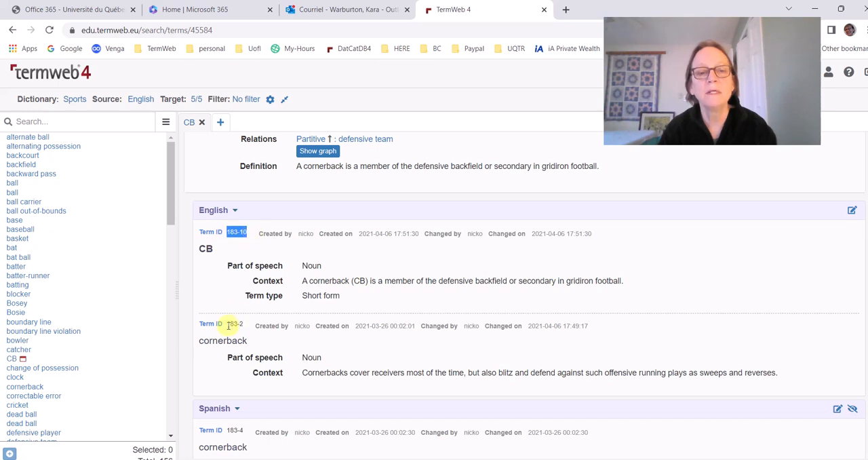
{"action": "left_click_drag", "start_coordinate": [229, 323], "coordinate": [248, 323]}
{"action": "scroll", "coordinate": [469, 306], "scroll_direction": "down", "scroll_amount": 4}
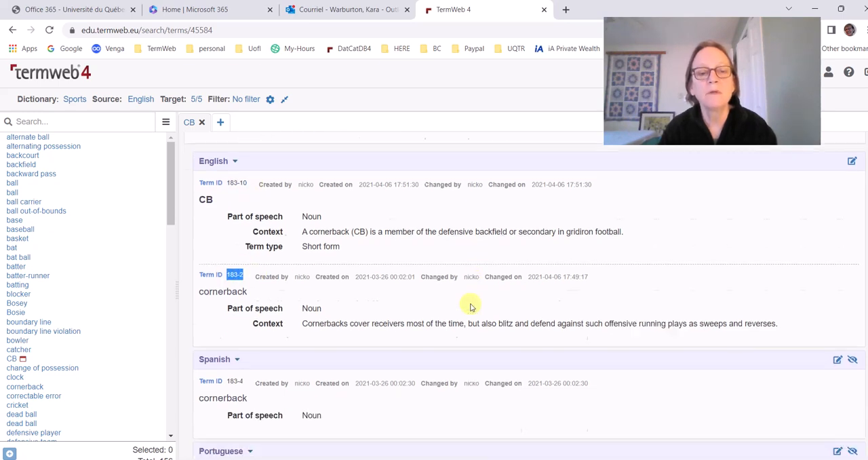
{"action": "scroll", "coordinate": [471, 306], "scroll_direction": "up", "scroll_amount": 3}
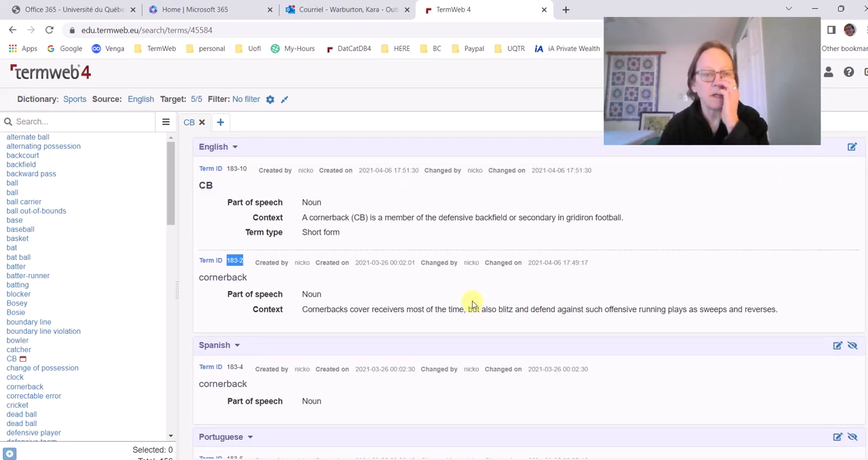
{"action": "scroll", "coordinate": [473, 303], "scroll_direction": "up", "scroll_amount": 2}
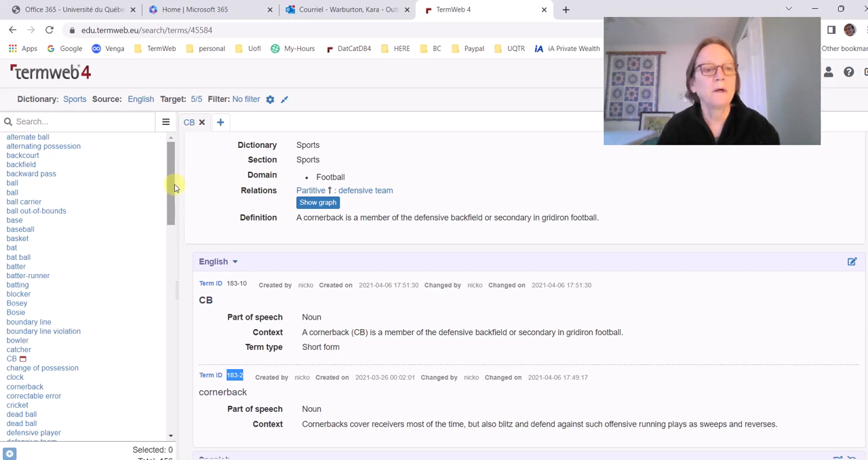
Open the FG concept from the term list and review its English terms FG and field goal
{"action": "left_click_drag", "start_coordinate": [175, 188], "coordinate": [180, 238]}
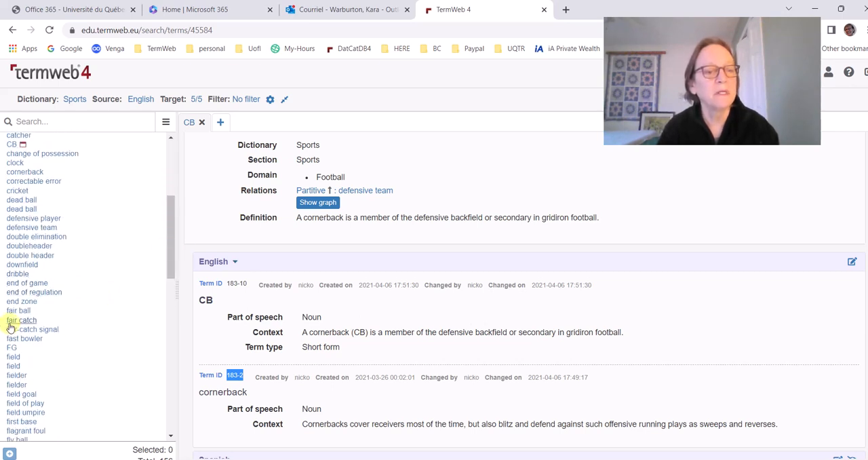
{"action": "left_click", "coordinate": [9, 348]}
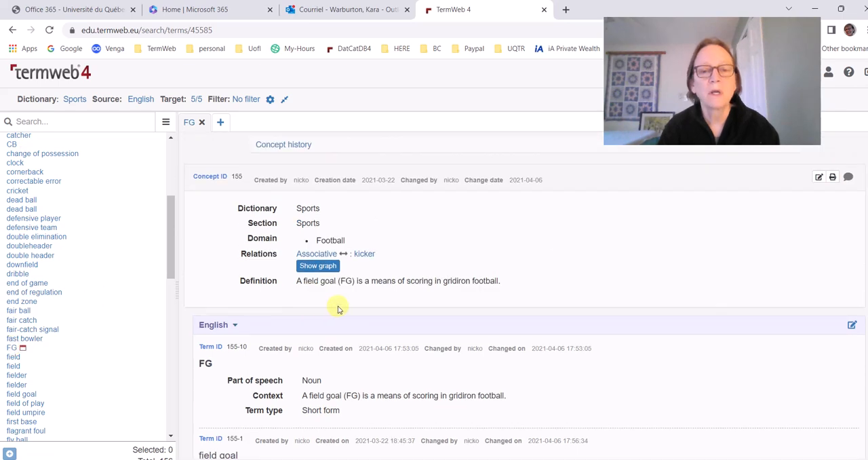
{"action": "scroll", "coordinate": [339, 309], "scroll_direction": "down", "scroll_amount": 2}
Open the googly concept from the term list and examine its domain and English synonyms
{"action": "scroll", "coordinate": [146, 336], "scroll_direction": "down", "scroll_amount": 2}
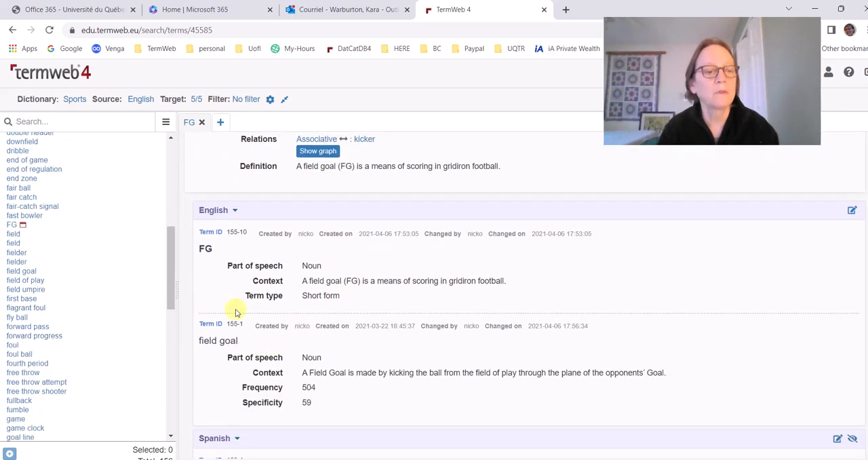
{"action": "scroll", "coordinate": [102, 312], "scroll_direction": "down", "scroll_amount": 1}
{"action": "scroll", "coordinate": [100, 323], "scroll_direction": "down", "scroll_amount": 3}
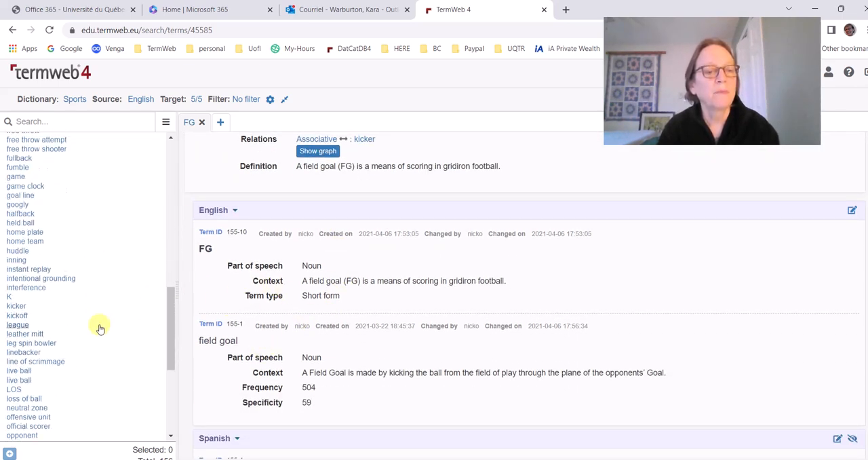
{"action": "left_click", "coordinate": [21, 204]}
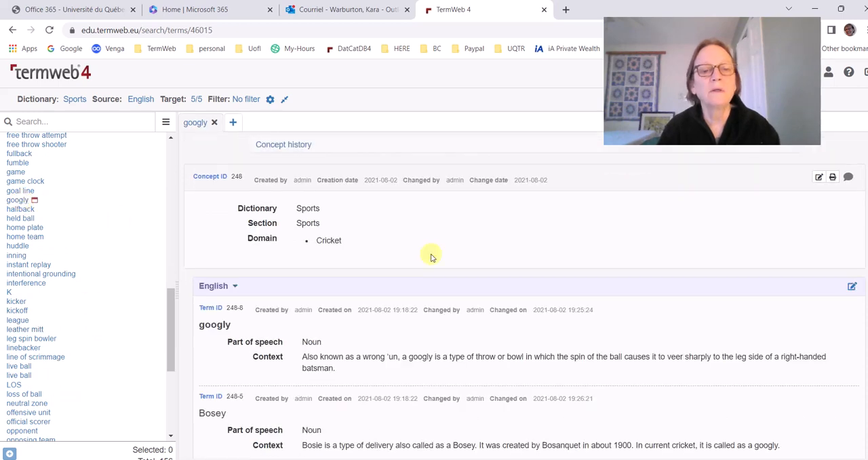
{"action": "scroll", "coordinate": [490, 271], "scroll_direction": "down", "scroll_amount": 3}
{"action": "scroll", "coordinate": [491, 270], "scroll_direction": "up", "scroll_amount": 3}
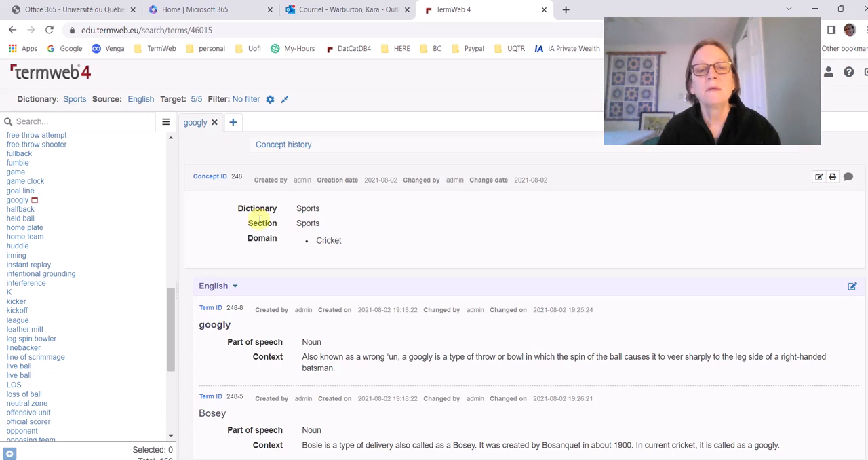
{"action": "scroll", "coordinate": [389, 266], "scroll_direction": "down", "scroll_amount": 3}
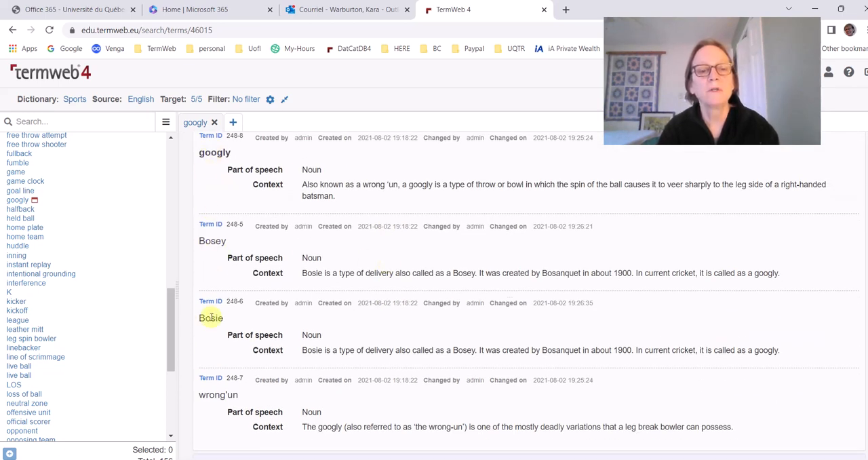
Examine the Bengali term section of the googly concept alongside the English terms Bosie and wrong'un
{"action": "scroll", "coordinate": [427, 331], "scroll_direction": "down", "scroll_amount": 2}
{"action": "scroll", "coordinate": [346, 331], "scroll_direction": "up", "scroll_amount": 3}
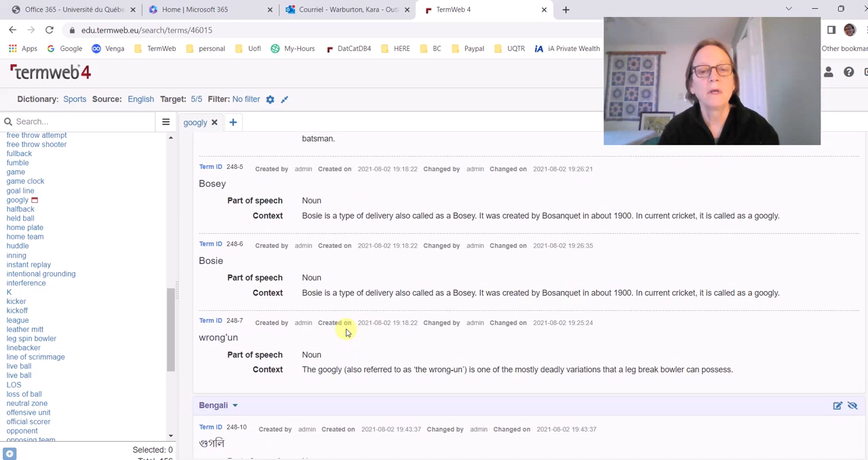
{"action": "scroll", "coordinate": [341, 329], "scroll_direction": "down", "scroll_amount": 3}
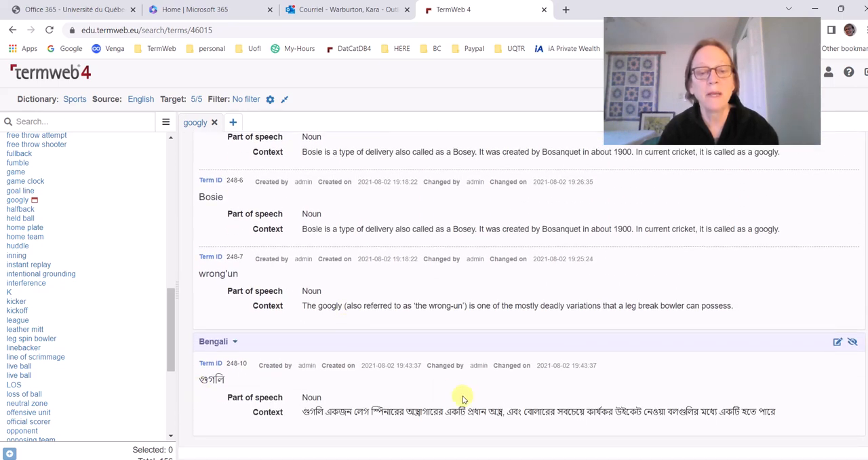
{"action": "scroll", "coordinate": [472, 380], "scroll_direction": "up", "scroll_amount": 2}
{"action": "scroll", "coordinate": [473, 379], "scroll_direction": "down", "scroll_amount": 2}
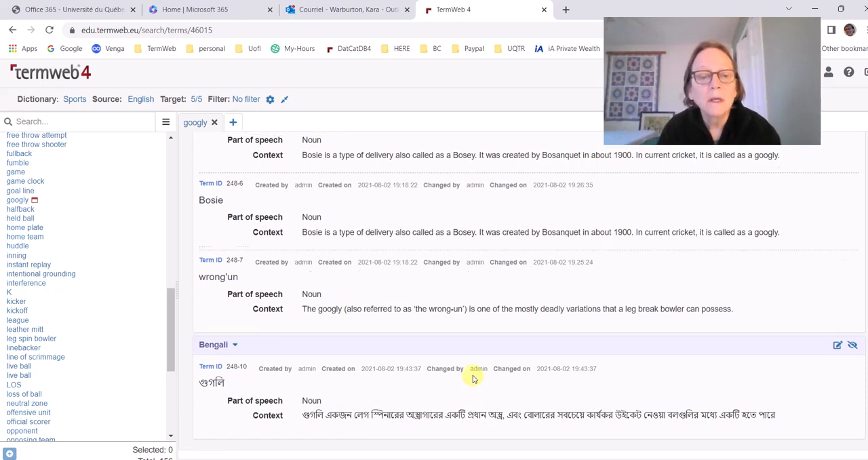
{"action": "scroll", "coordinate": [471, 376], "scroll_direction": "up", "scroll_amount": 2}
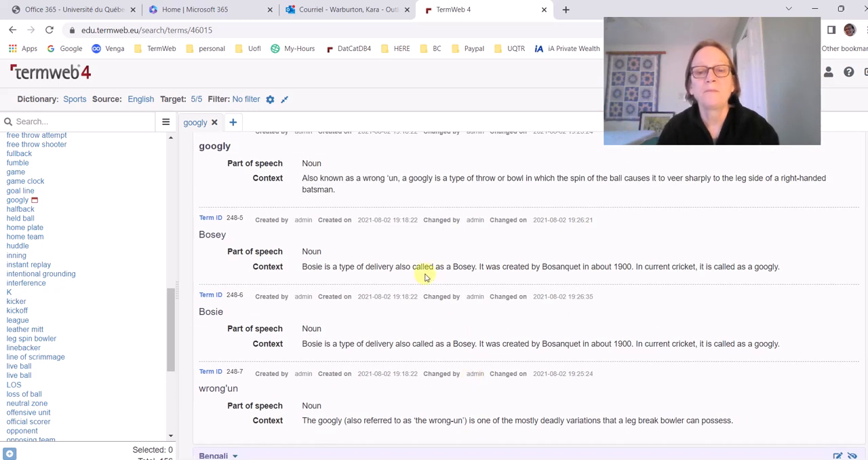
Compare the term Bosey with its context sentence and the context given for Bosie
{"action": "left_click_drag", "start_coordinate": [207, 234], "coordinate": [196, 231]}
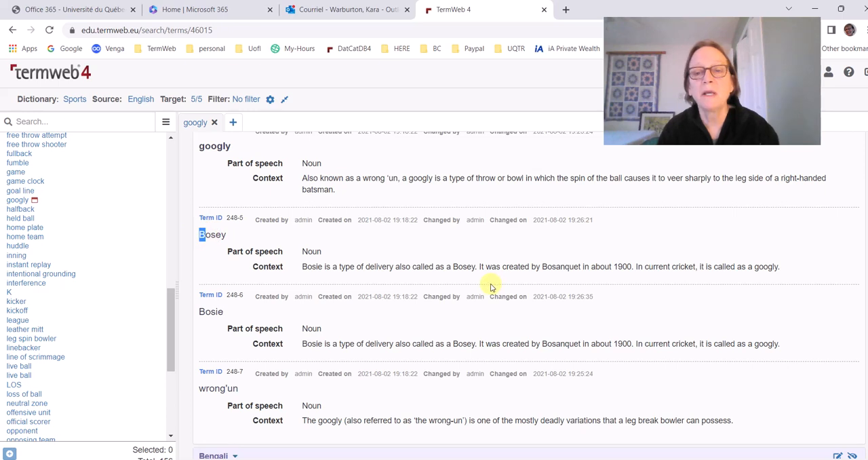
{"action": "left_click_drag", "start_coordinate": [459, 265], "coordinate": [445, 267]}
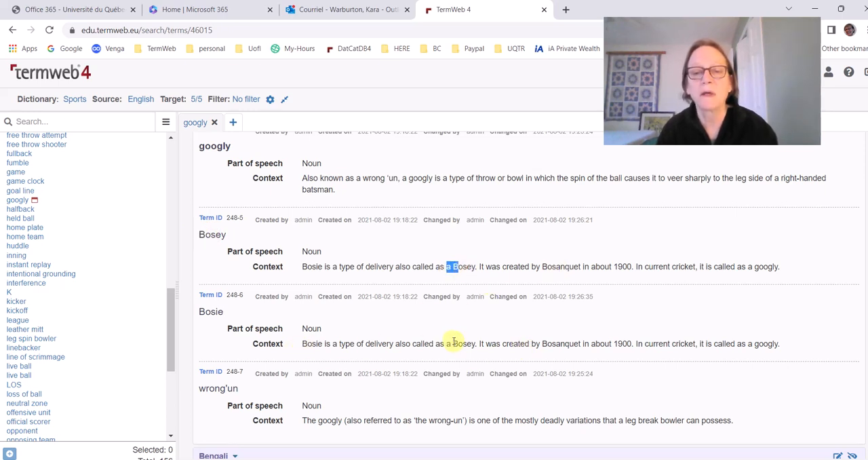
{"action": "scroll", "coordinate": [411, 331], "scroll_direction": "up", "scroll_amount": 2}
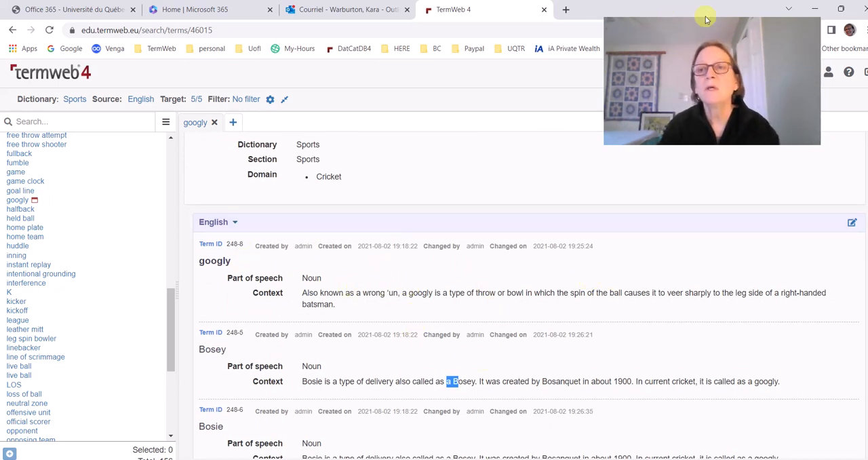
{"action": "left_click", "coordinate": [766, 72]}
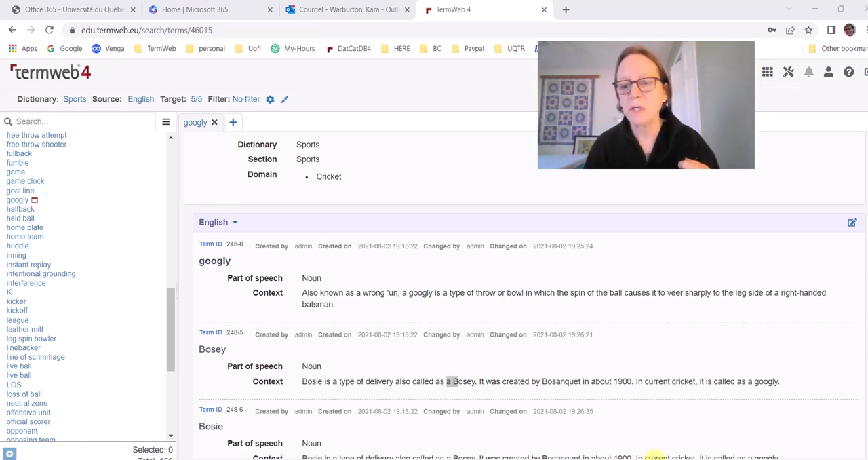
{"action": "right_click", "coordinate": [687, 459]}
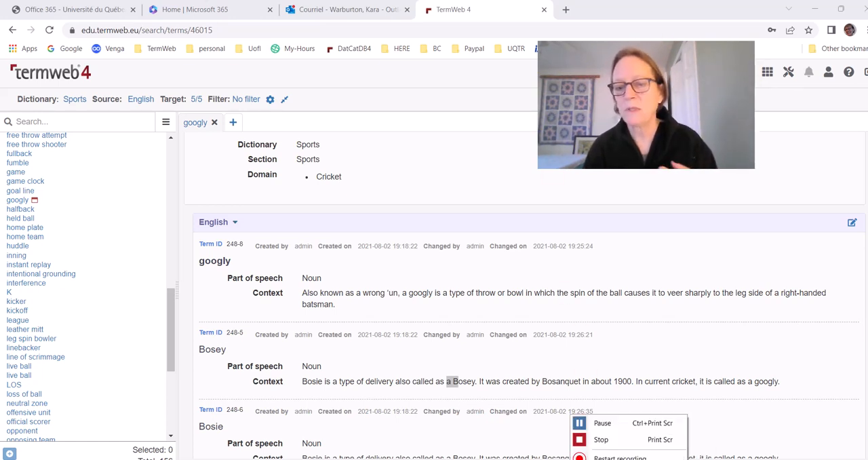